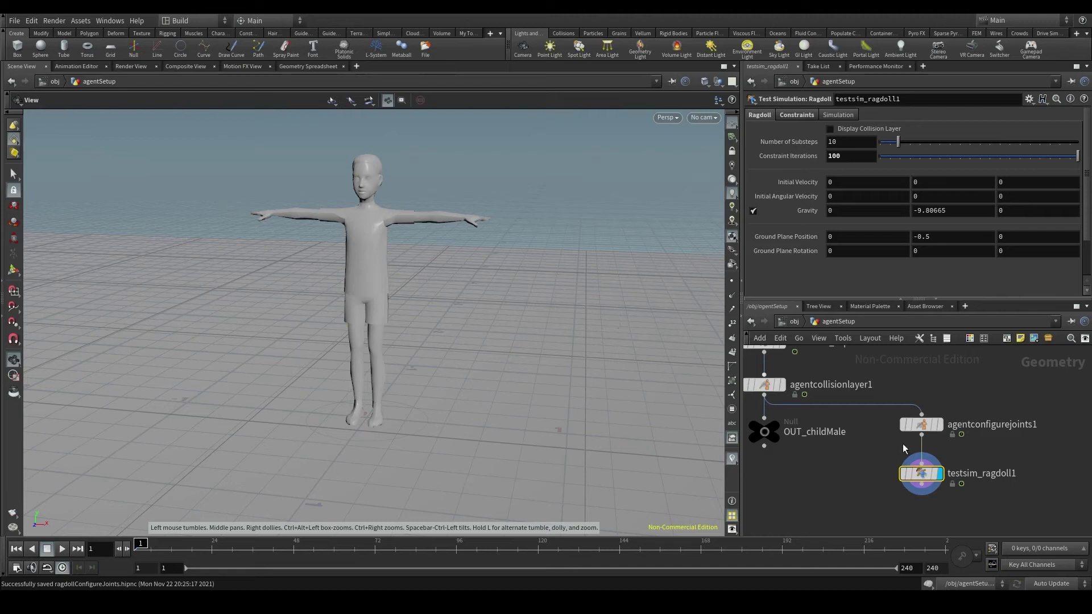
- Zoom and pan the network view onto agentconfigurejoints1 and testsim_ragdoll1
scroll(1001, 499, up, 3)
middle_drag(998, 502, 989, 494)
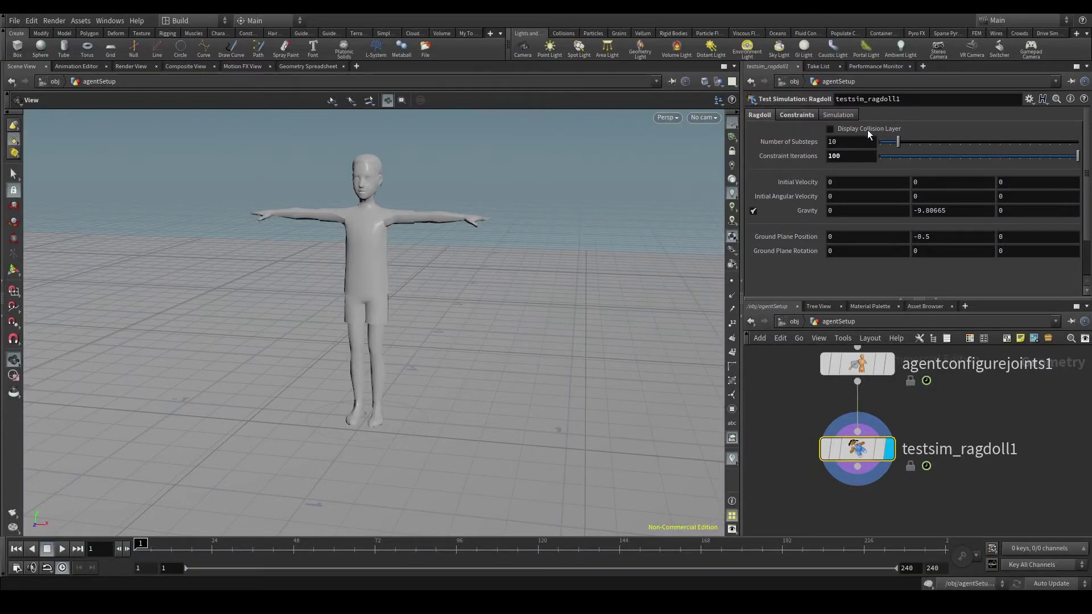
- Show the ragdoll's collision capsules, orbit around them, and play the test simulation
click(868, 130)
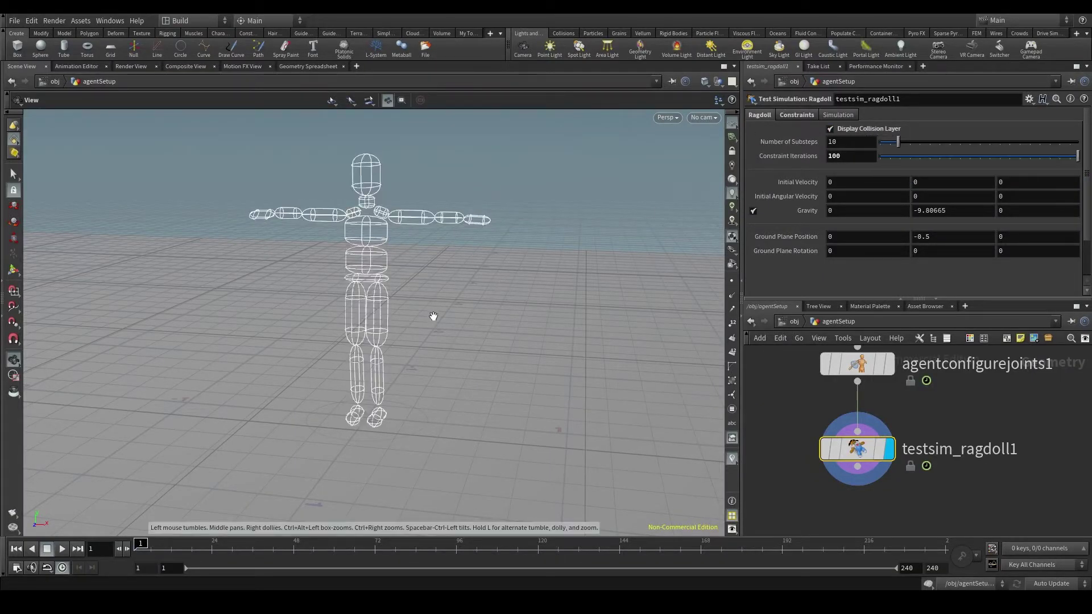
mouse_move(432, 315)
mouse_down()
mouse_move(392, 353)
mouse_move(411, 333)
mouse_up()
click(63, 549)
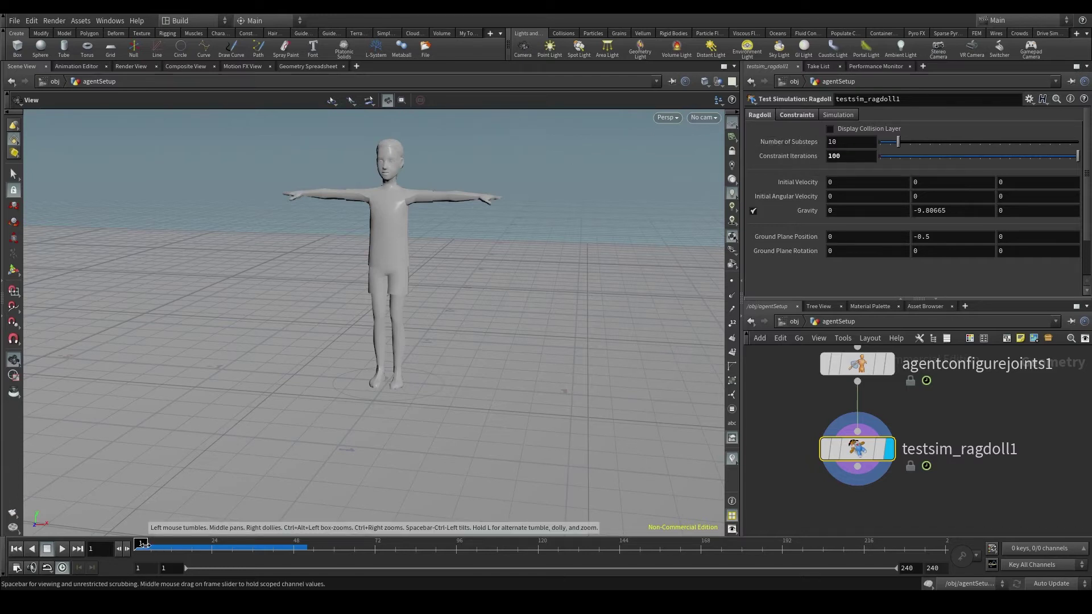
drag(143, 544, 168, 549)
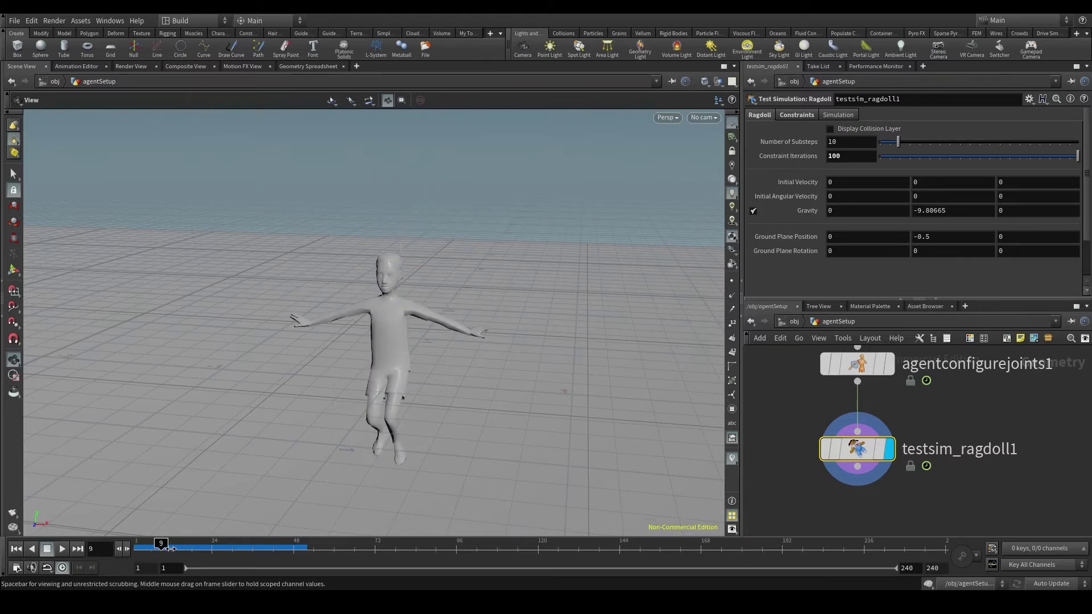
drag(169, 549, 181, 545)
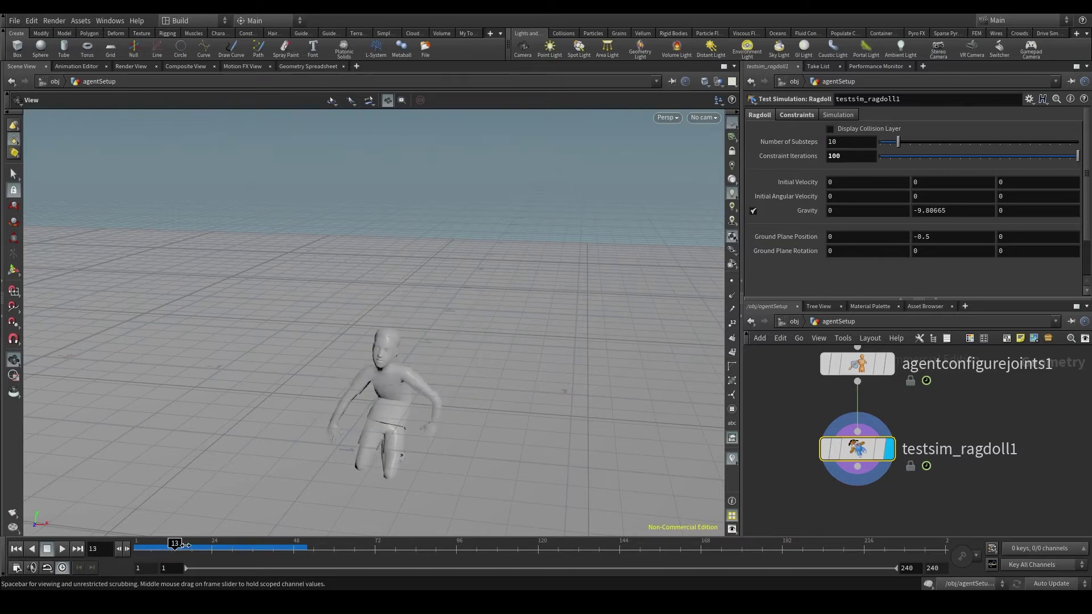
mouse_move(181, 546)
mouse_down()
mouse_move(225, 546)
mouse_move(137, 546)
mouse_up()
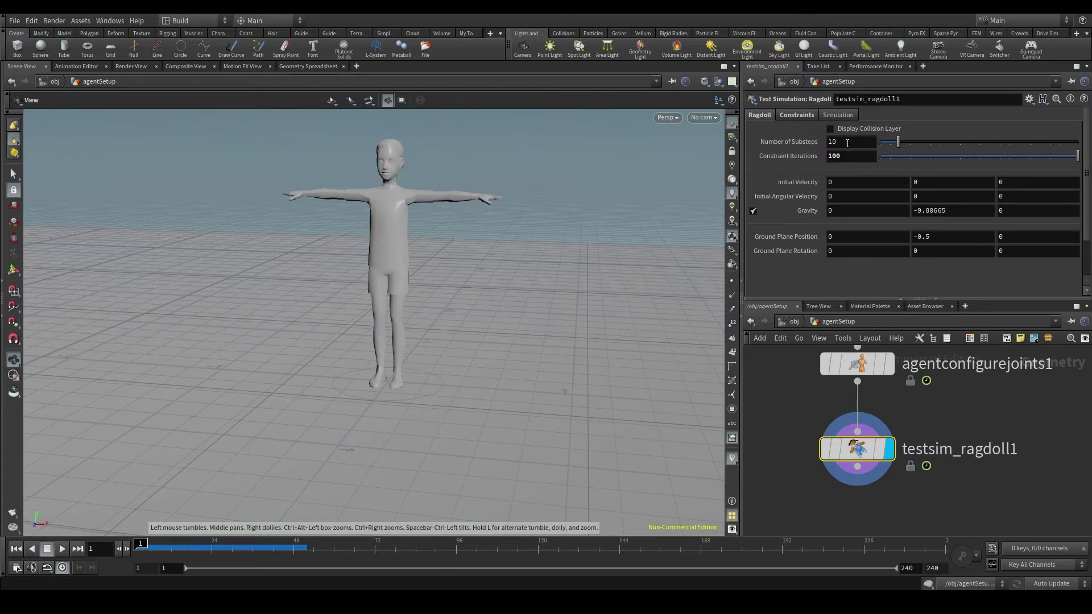
click(146, 545)
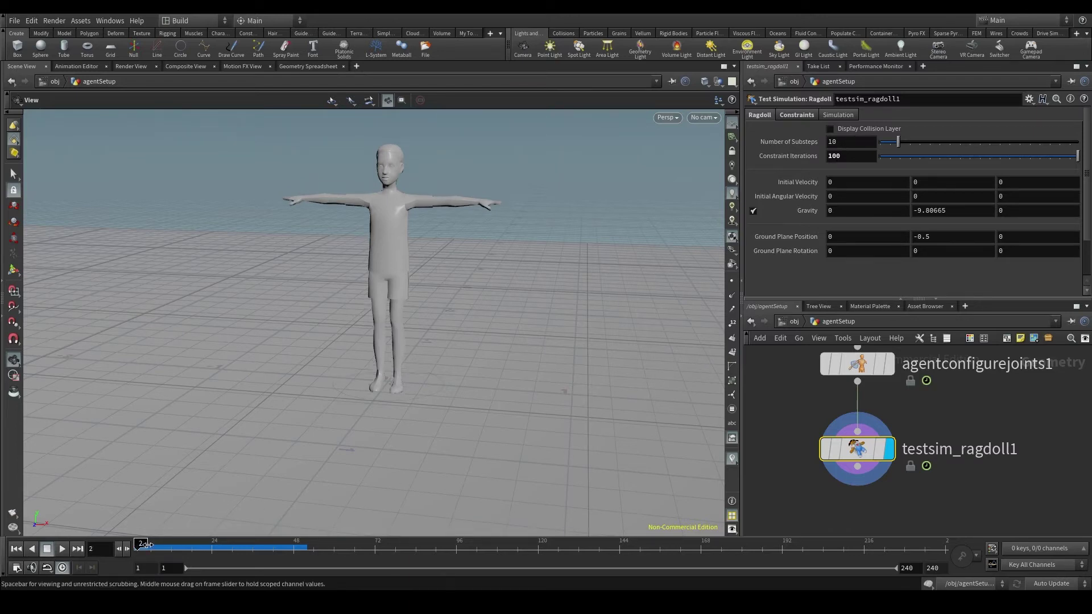
drag(146, 545, 142, 545)
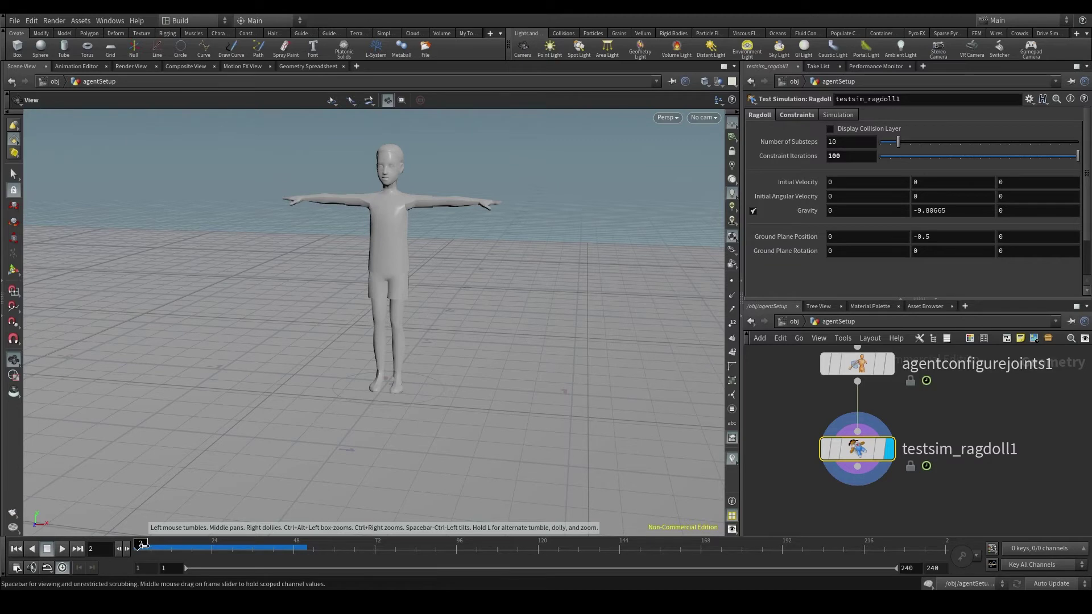
drag(142, 545, 142, 545)
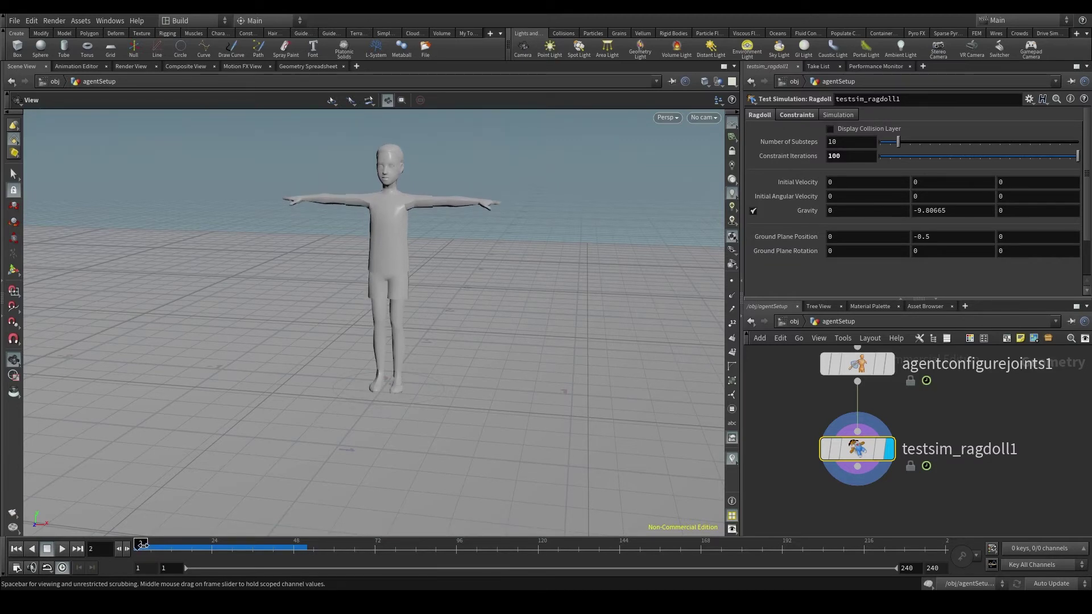
drag(144, 544, 141, 545)
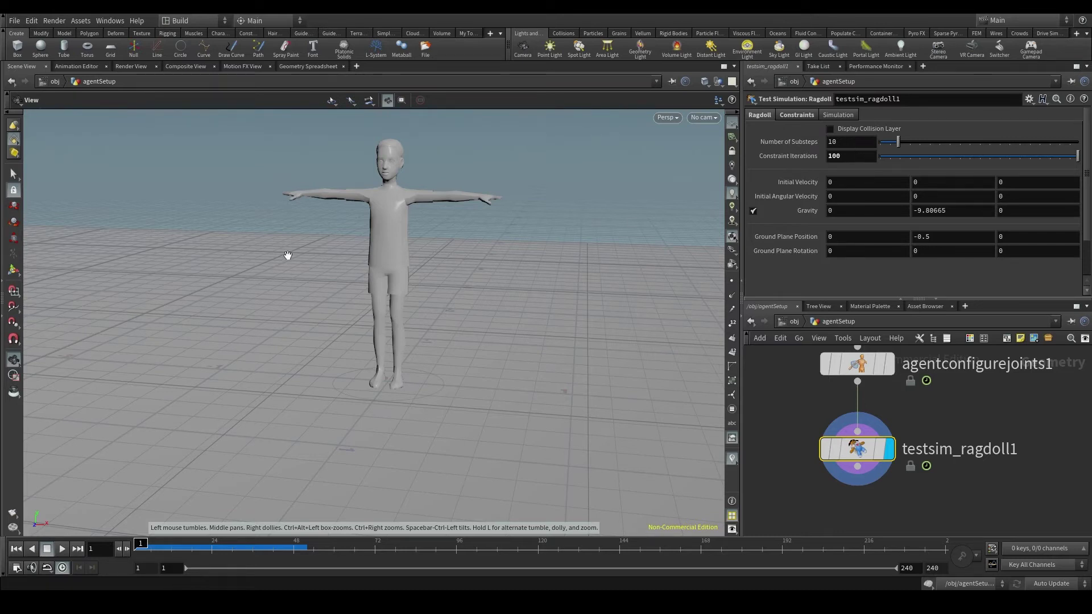
scroll(383, 232, up, 3)
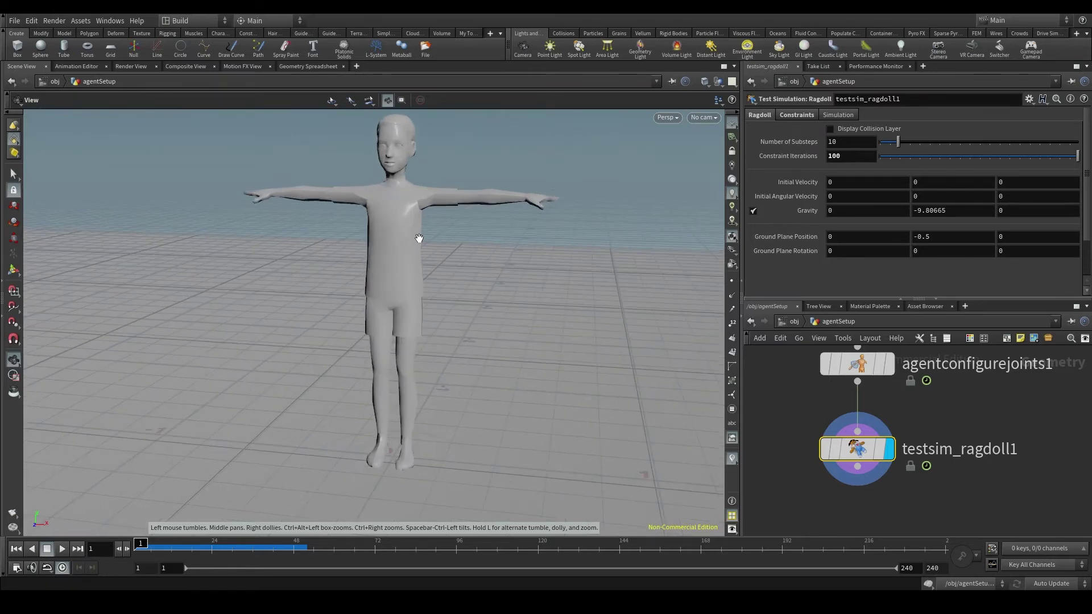
double_click(864, 155)
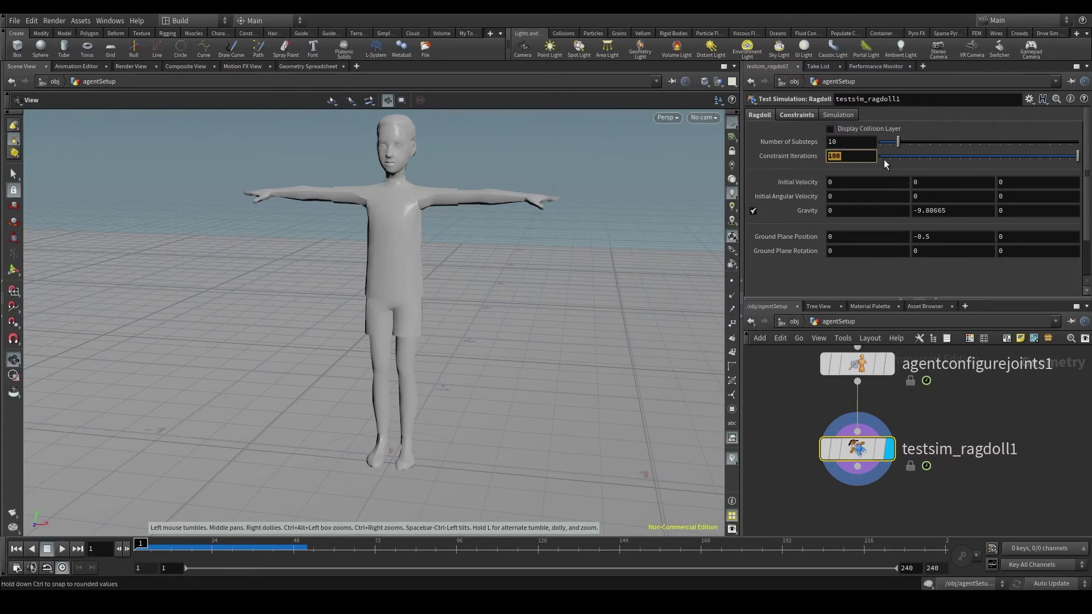
text(100)
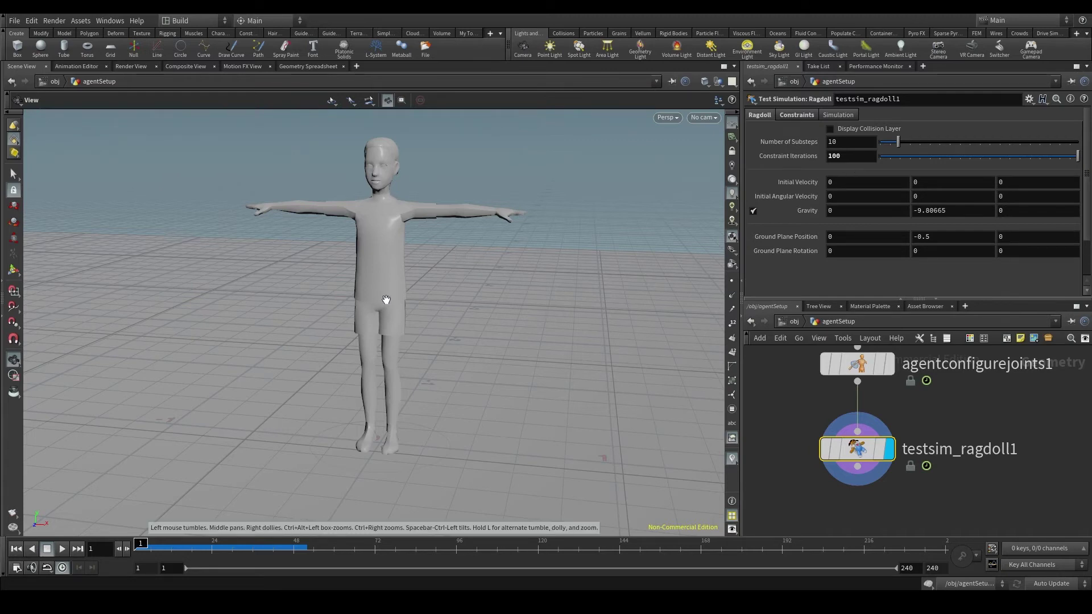
- Set Initial Velocity Y to 1 and play the ragdoll test to about frame 48
scroll(384, 301, down, 3)
scroll(384, 302, down, 2)
scroll(385, 302, down, 1)
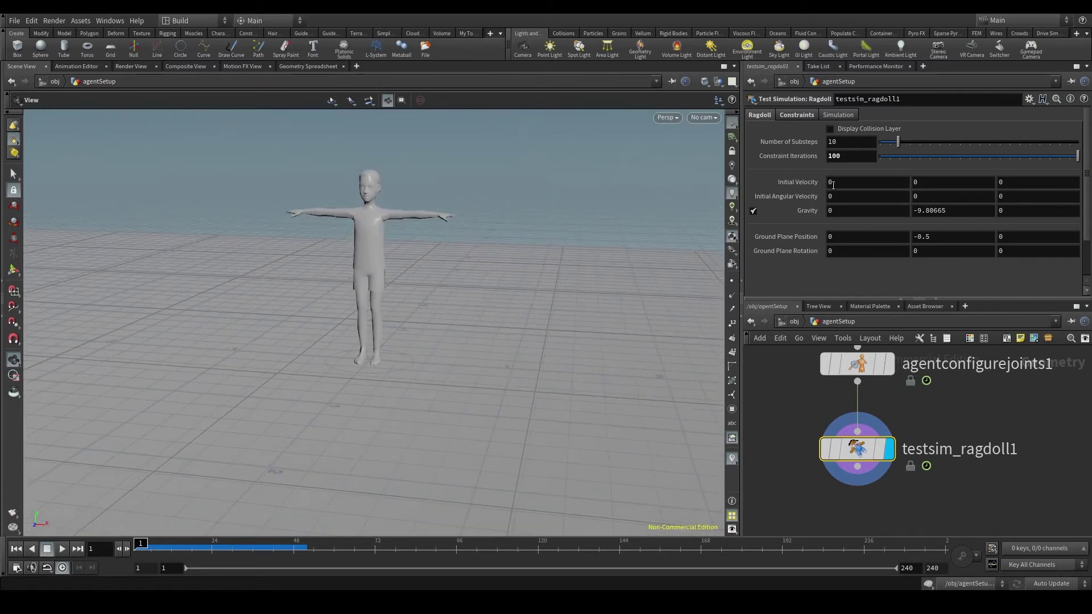
click(867, 182)
key(Tab)
key(Tab)
key(Tab)
key(Tab)
key(Tab)
key(Tab)
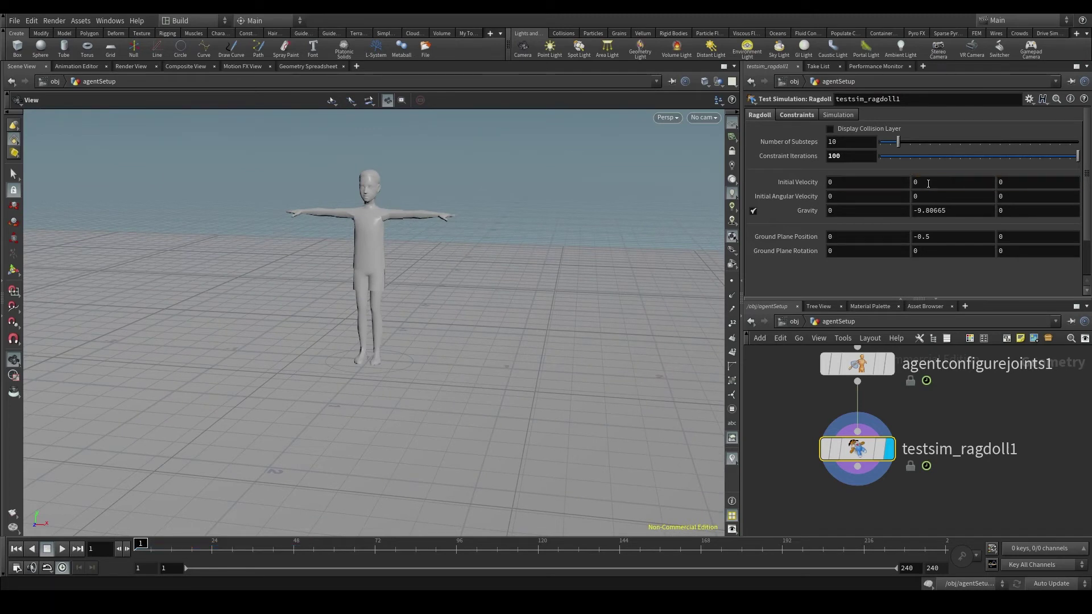
key(Tab)
key(Return)
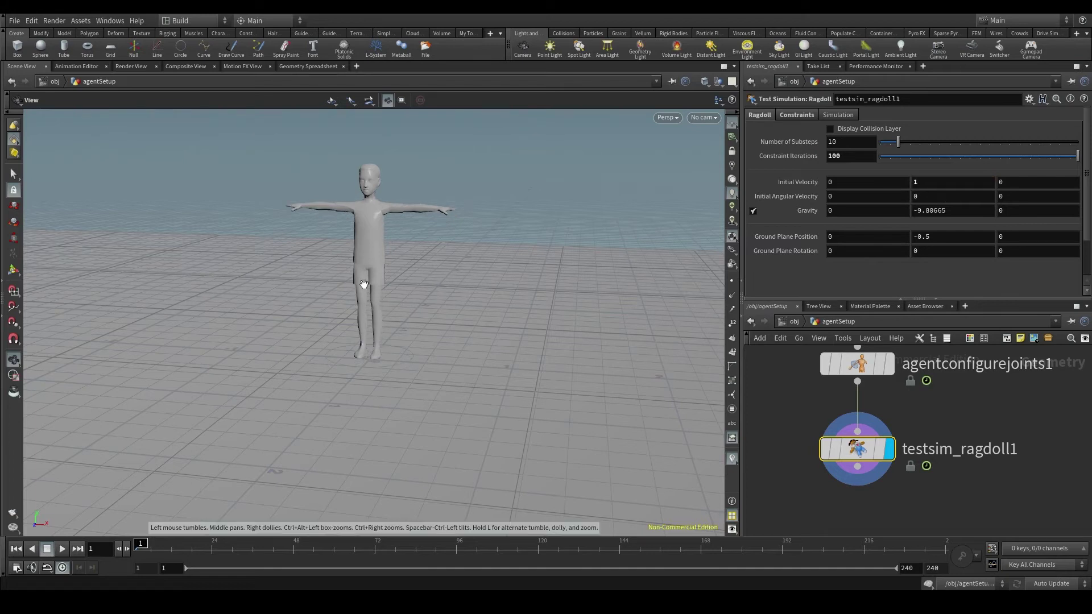
click(66, 549)
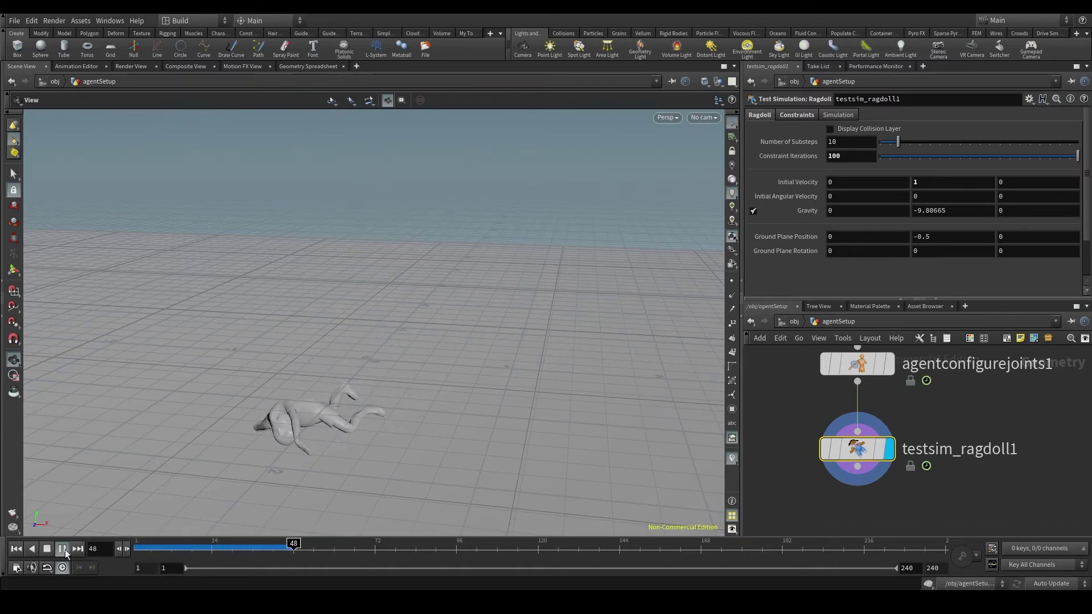
- Turn off gravity and replay the ragdoll test from frame 1
click(65, 550)
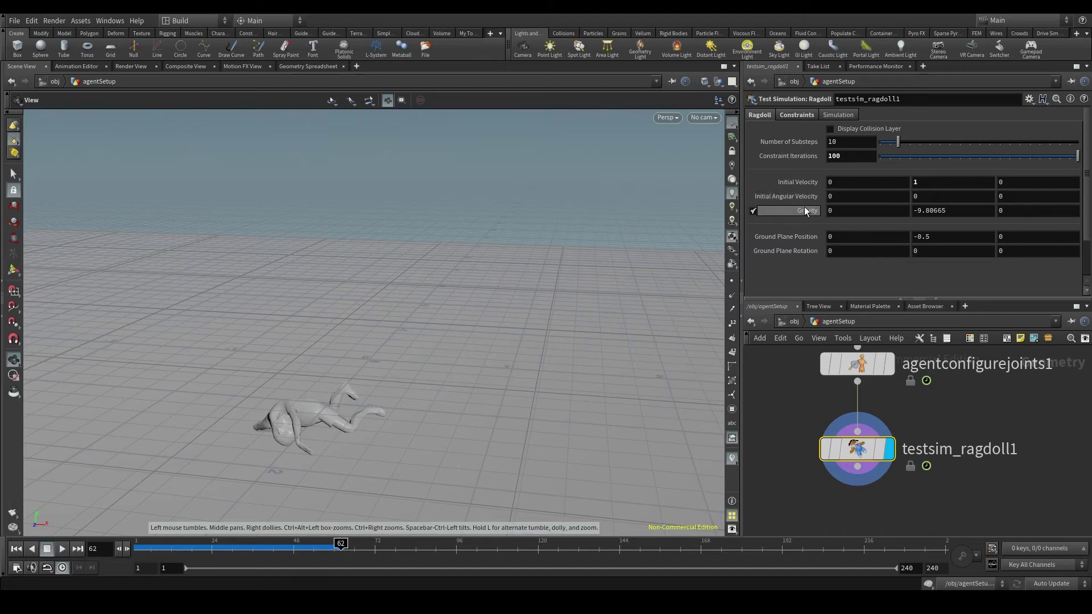
click(754, 211)
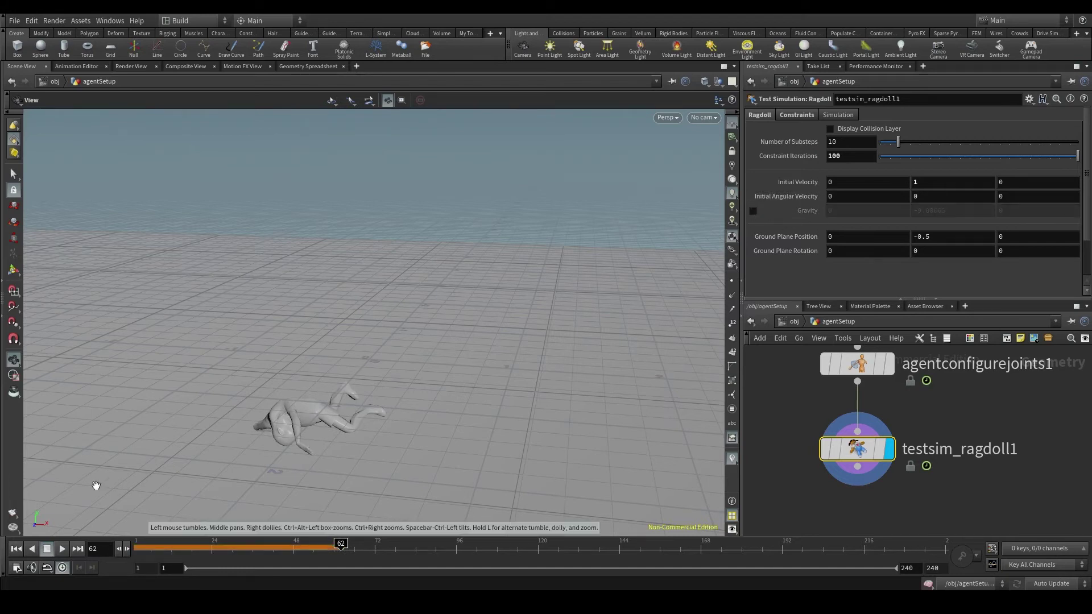
click(16, 550)
click(62, 548)
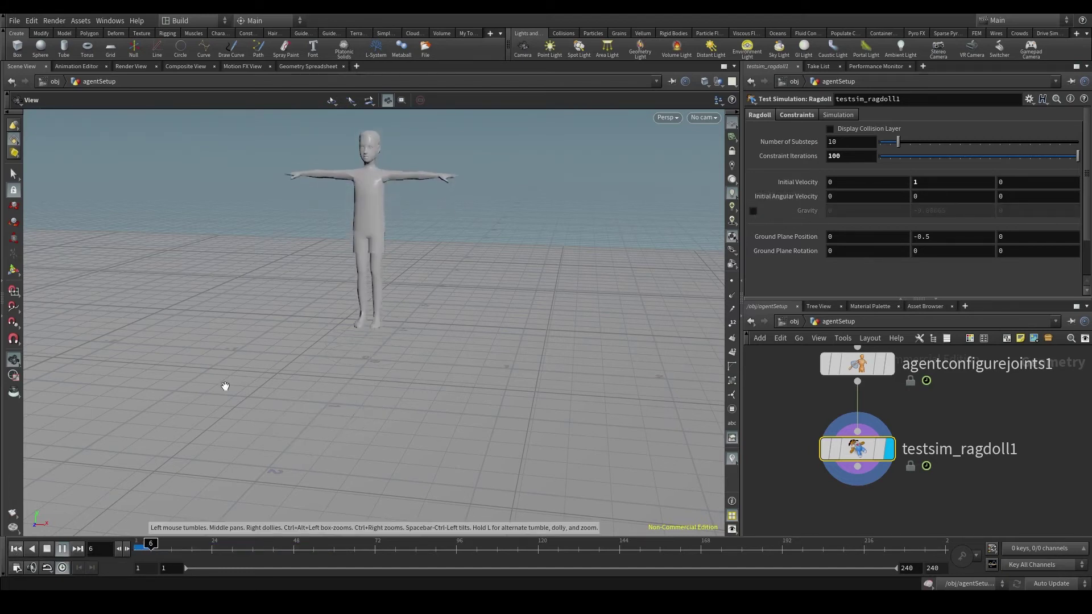
- Follow the child floating upward in the viewport, then re-enable gravity
scroll(373, 298, up, 3)
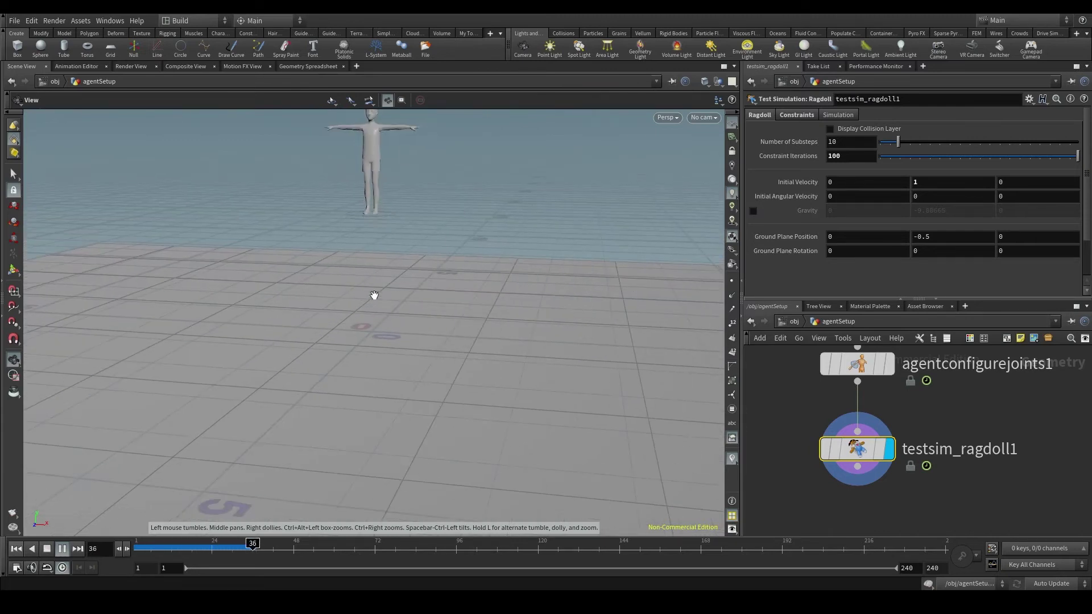
scroll(375, 298, down, 5)
scroll(433, 309, up, 2)
scroll(431, 309, up, 2)
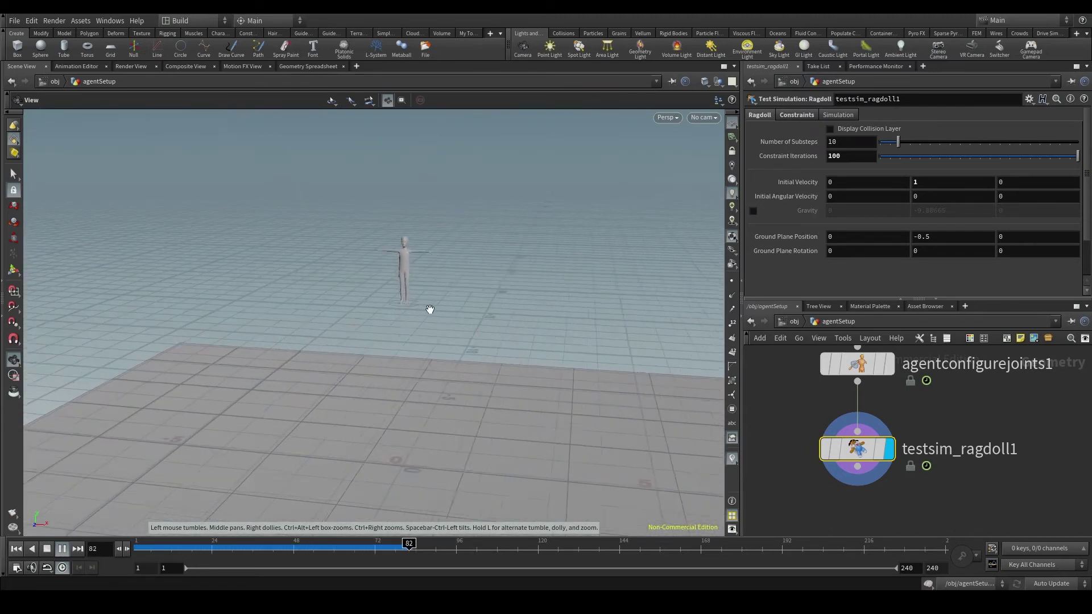
scroll(430, 309, up, 2)
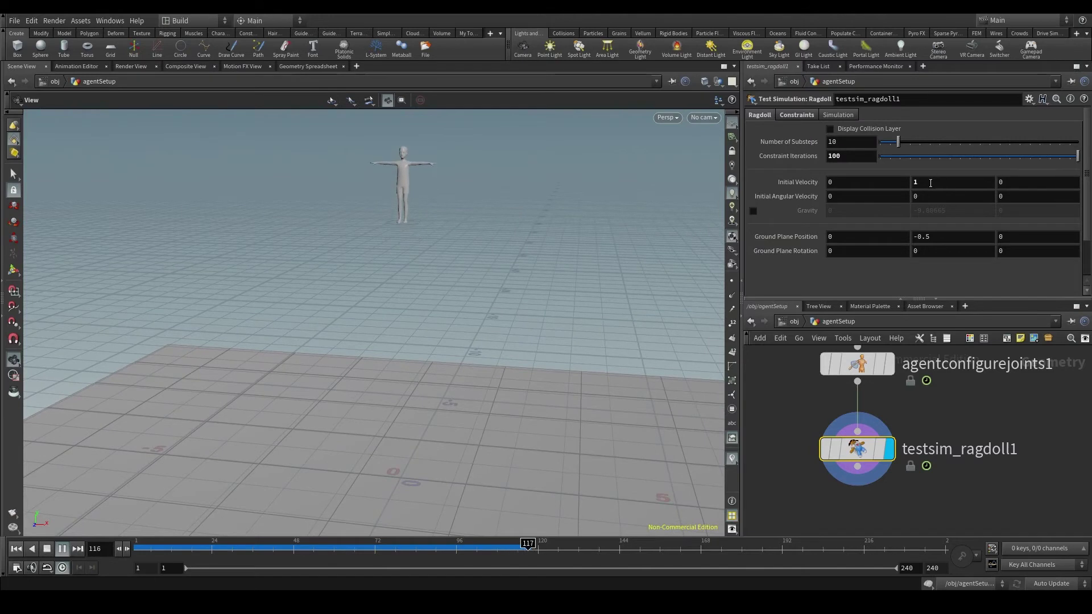
scroll(464, 273, down, 2)
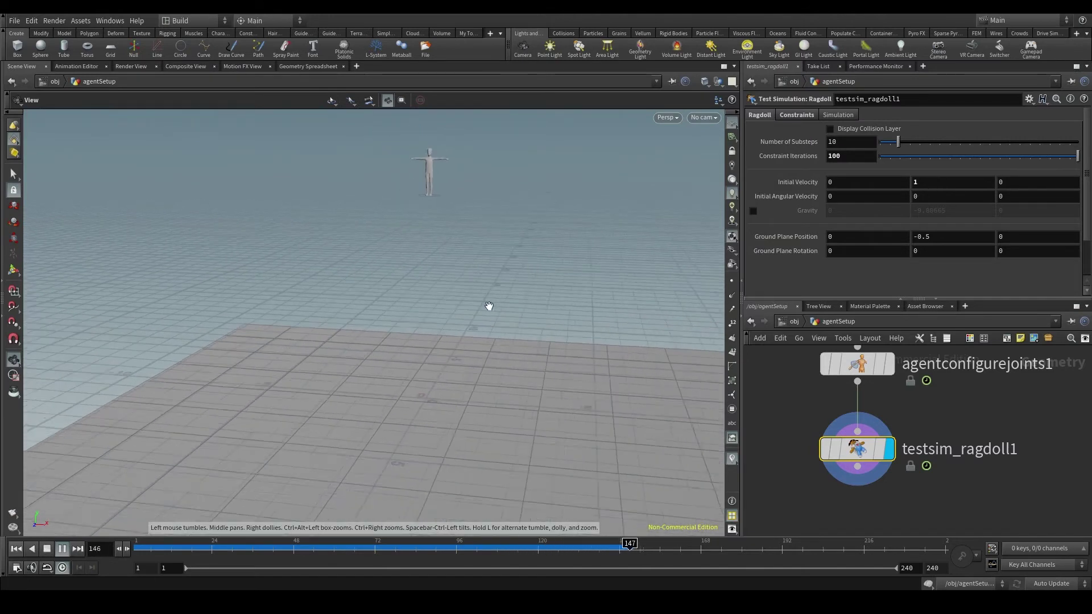
drag(472, 256, 449, 294)
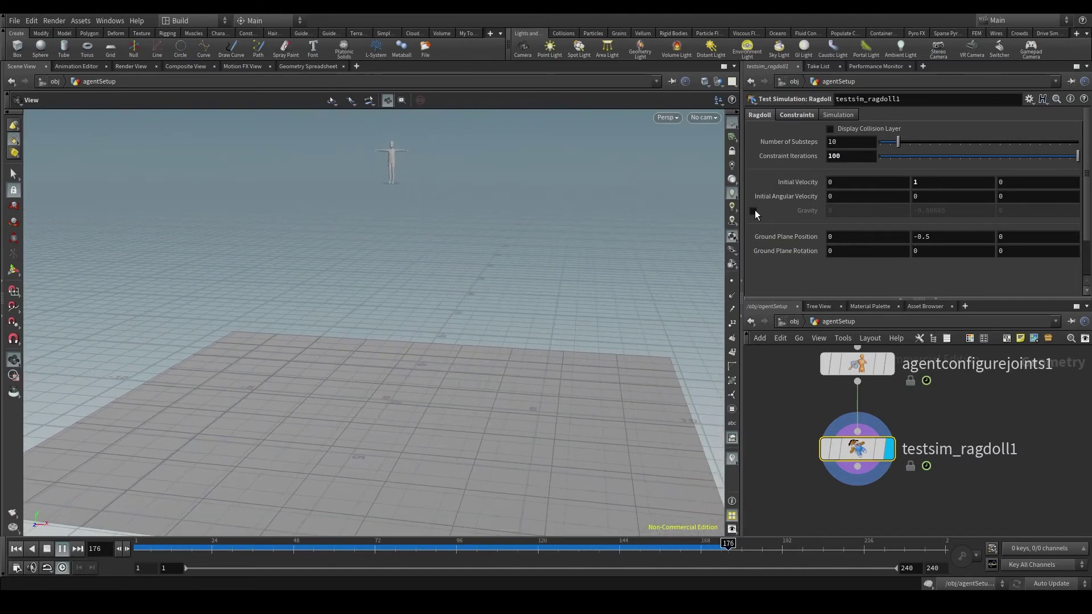
click(753, 210)
- Set Initial Velocity Y to 10 and play the ragdoll test
click(927, 182)
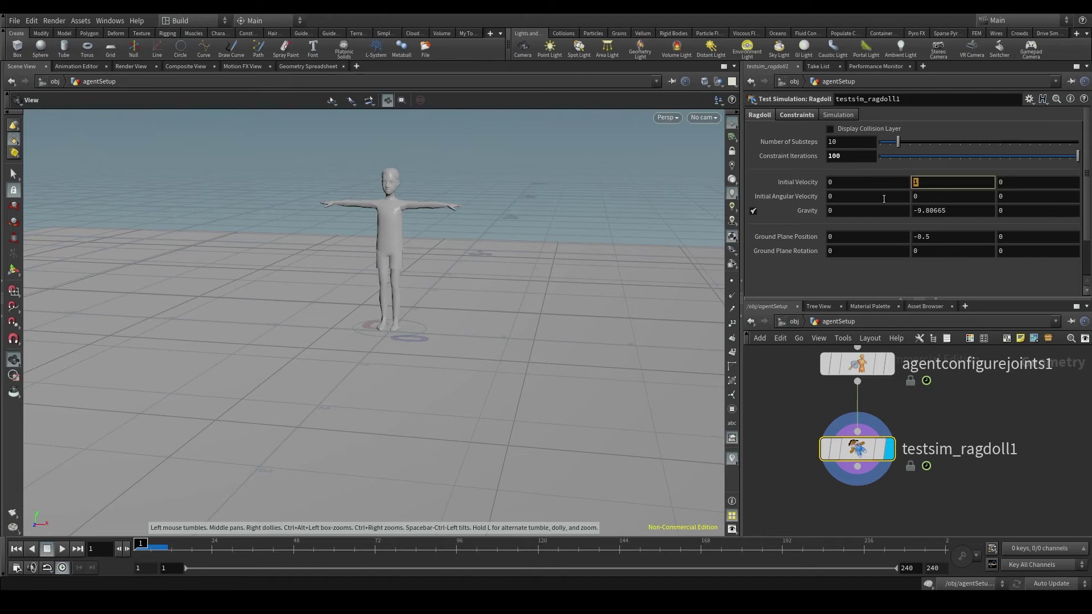
text(10)
key(Return)
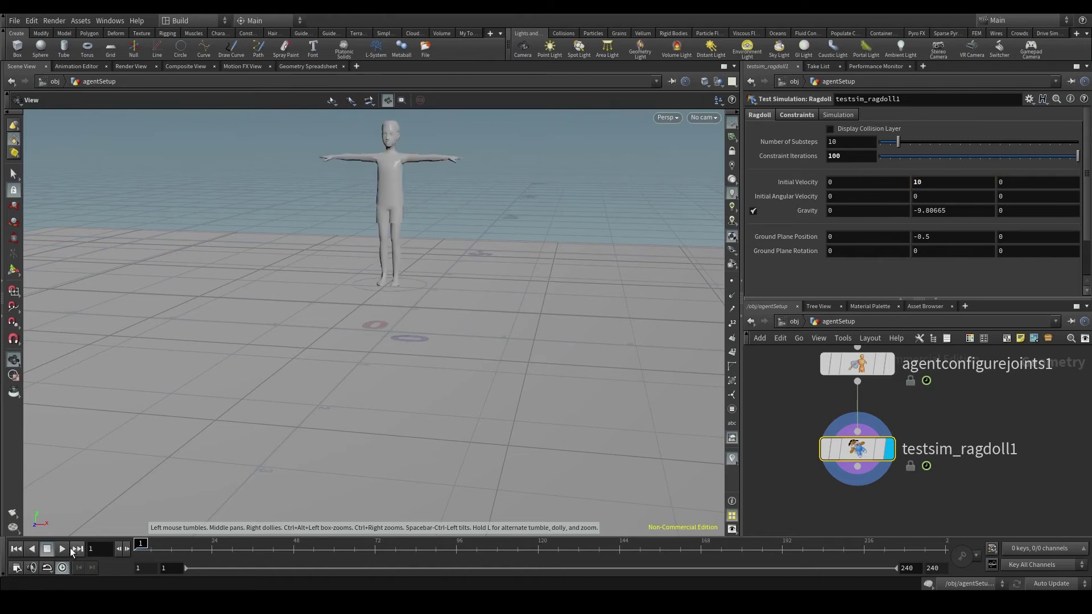
scroll(312, 324, down, 5)
scroll(366, 342, down, 3)
click(62, 548)
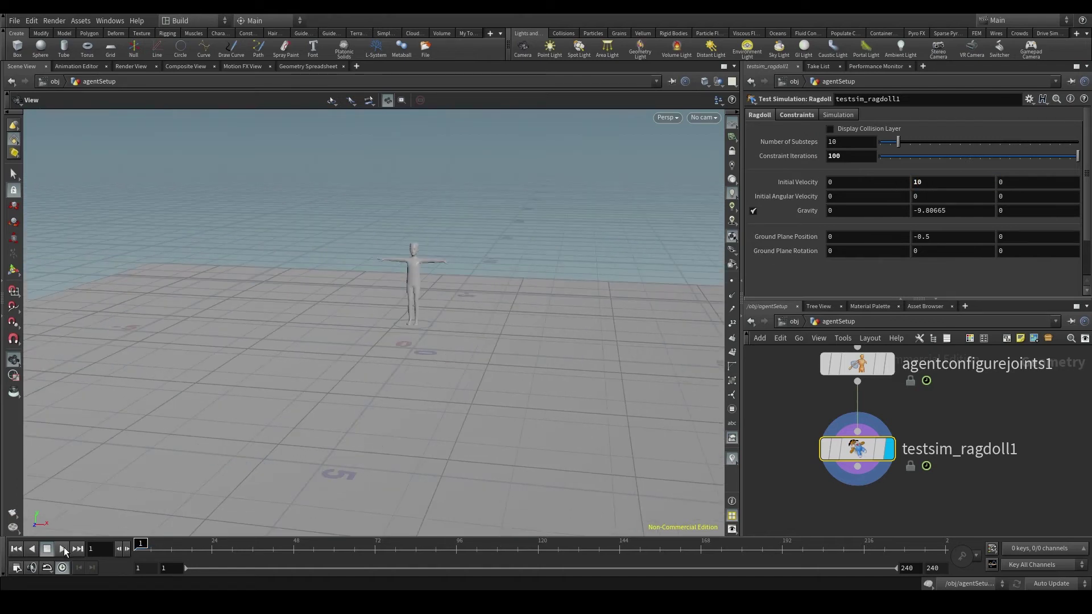
- Watch the launch, return to frame 1, and reset Initial Velocity Y to 0
scroll(307, 358, down, 2)
scroll(318, 356, down, 2)
scroll(330, 376, down, 3)
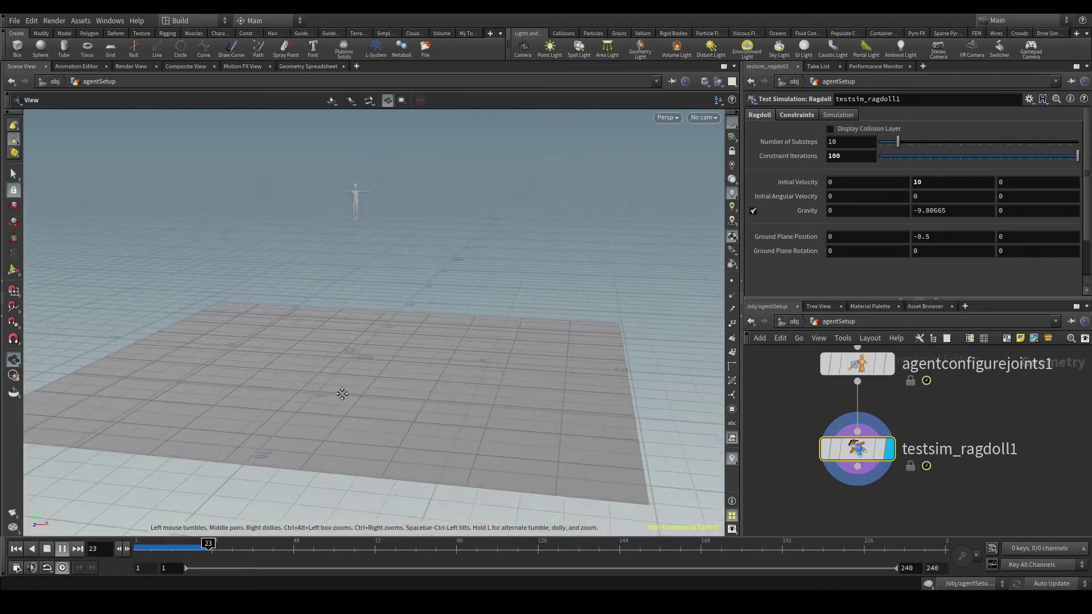
scroll(344, 393, up, 2)
scroll(349, 401, up, 2)
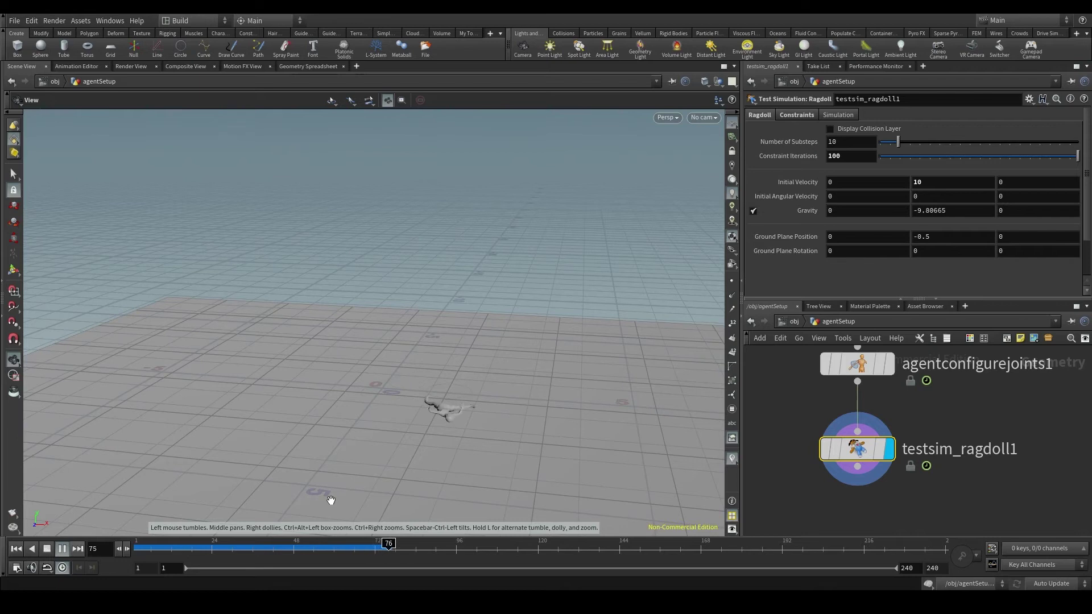
key(ctrl+Up)
ctrl+middle_click(809, 180)
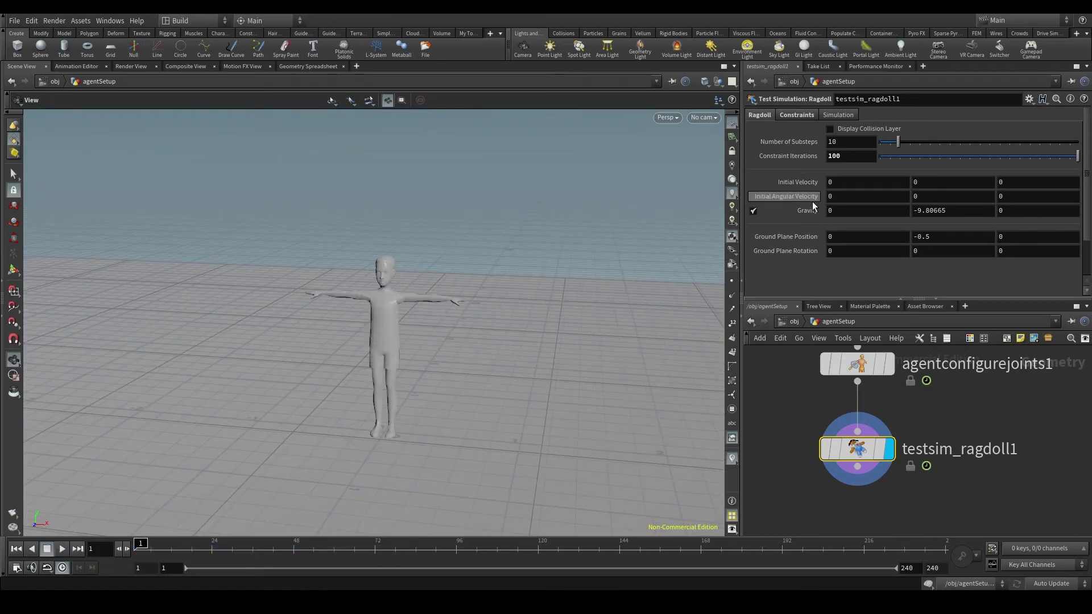
middle_drag(386, 353, 443, 297)
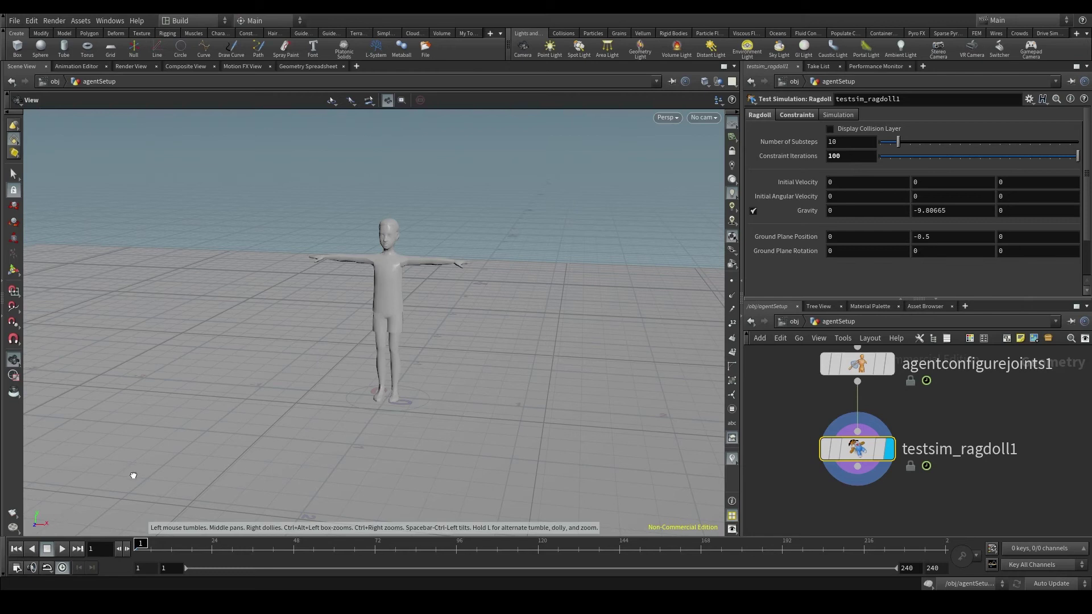
drag(133, 476, 288, 282)
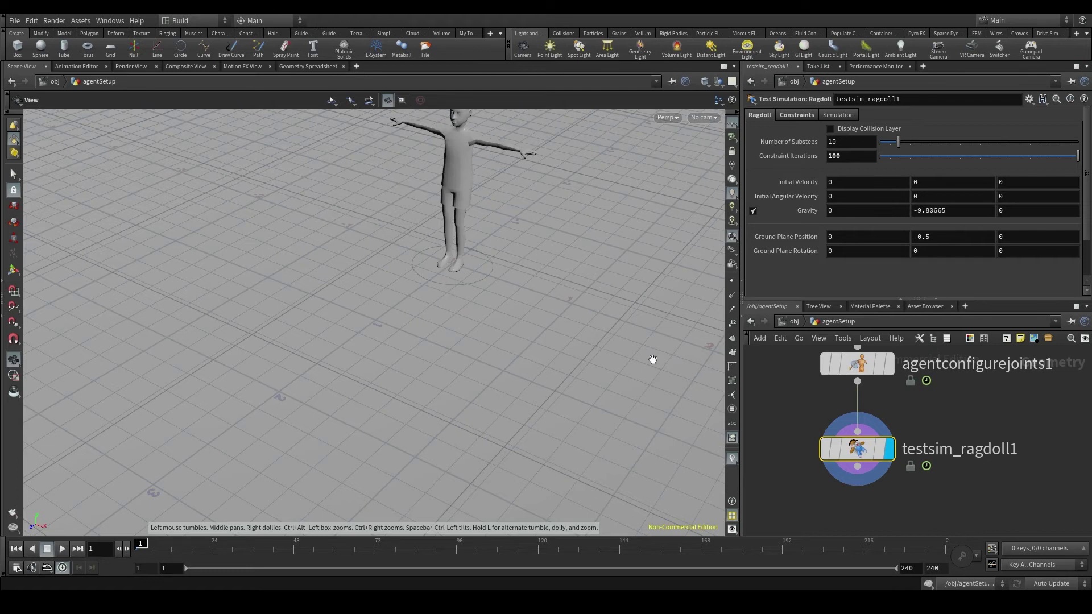
drag(640, 344, 422, 306)
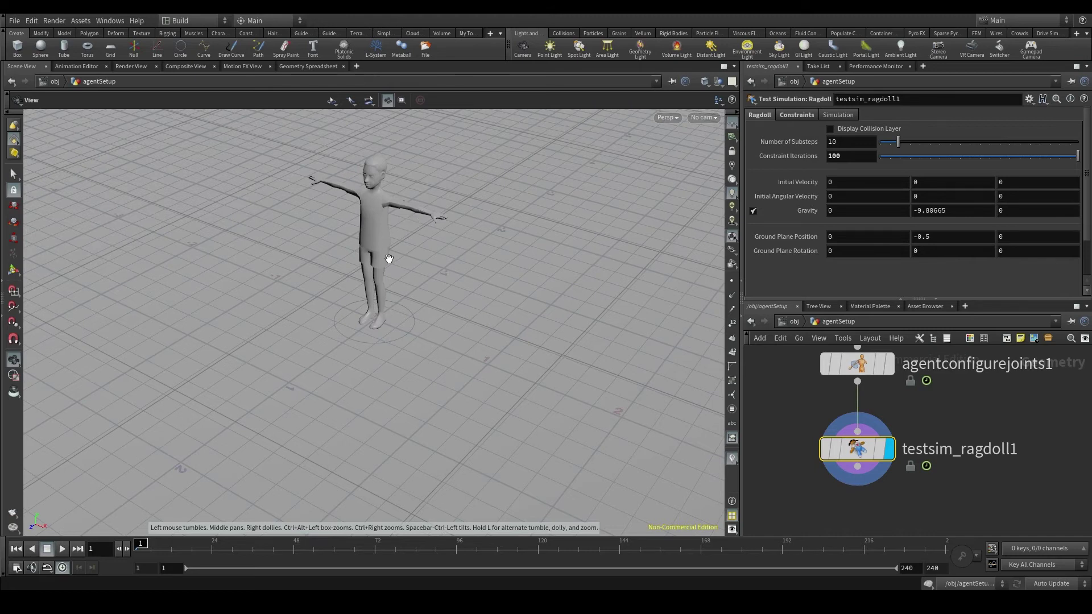
mouse_move(389, 259)
mouse_down()
mouse_move(322, 241)
mouse_move(315, 224)
mouse_move(373, 295)
mouse_move(411, 242)
mouse_up()
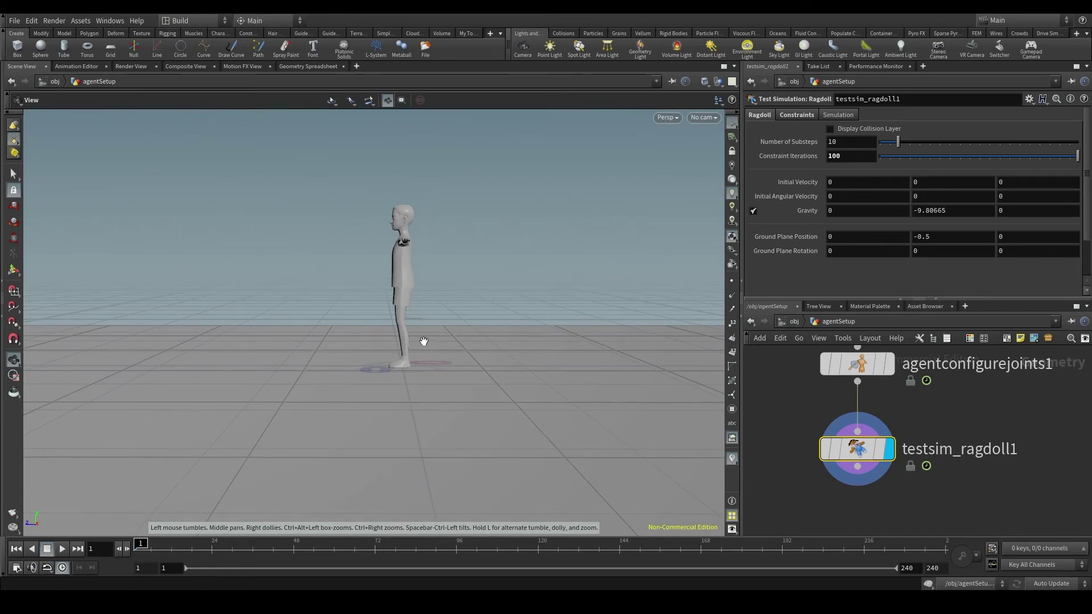
- Set Initial Angular Velocity X to 10 and replay the test to watch the fall
click(852, 196)
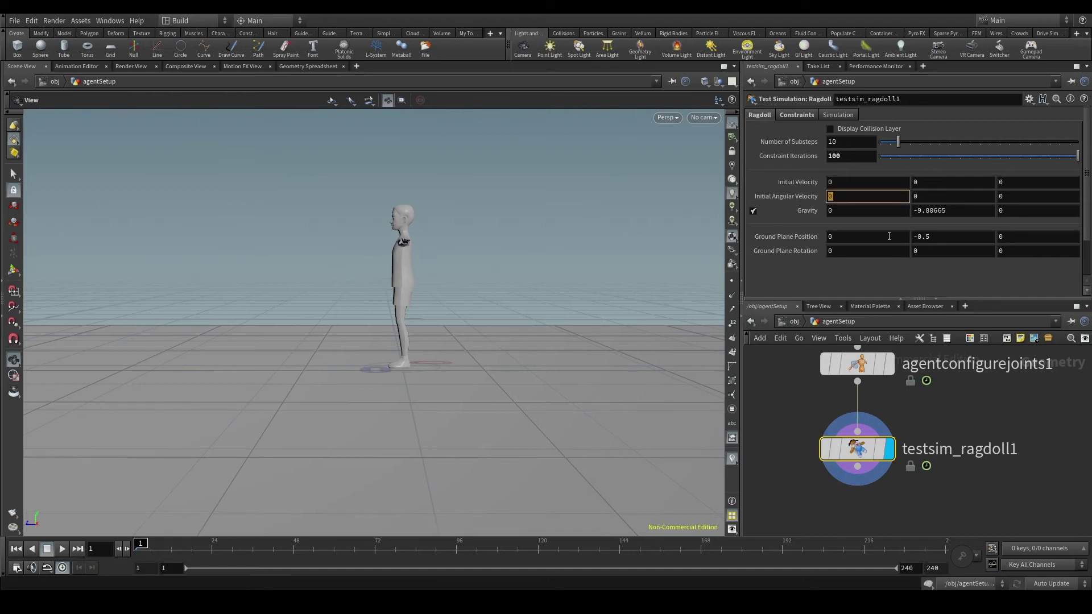
text(10)
key(Return)
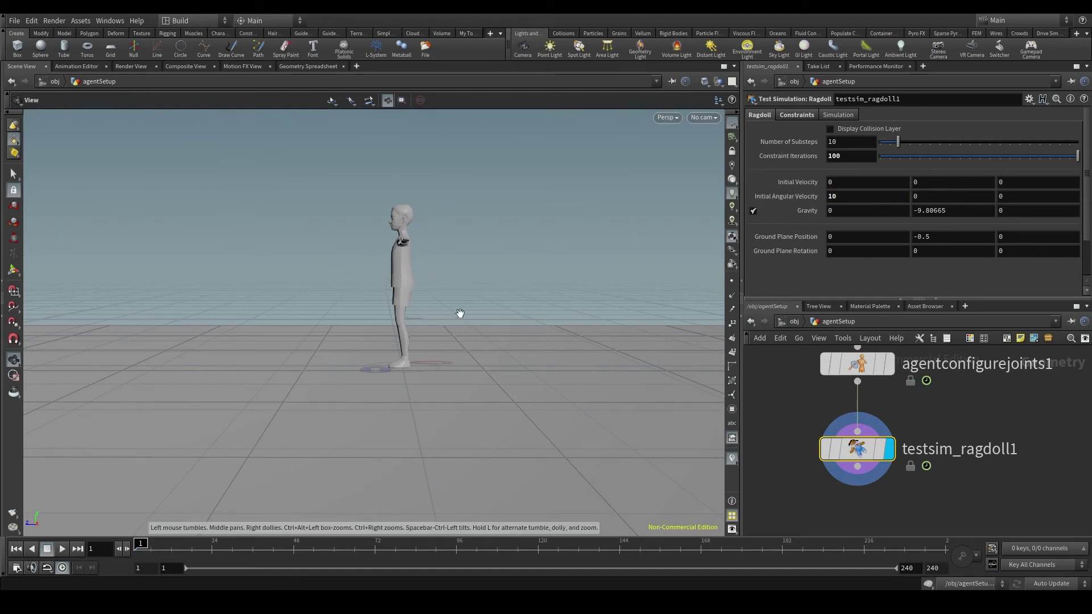
click(67, 549)
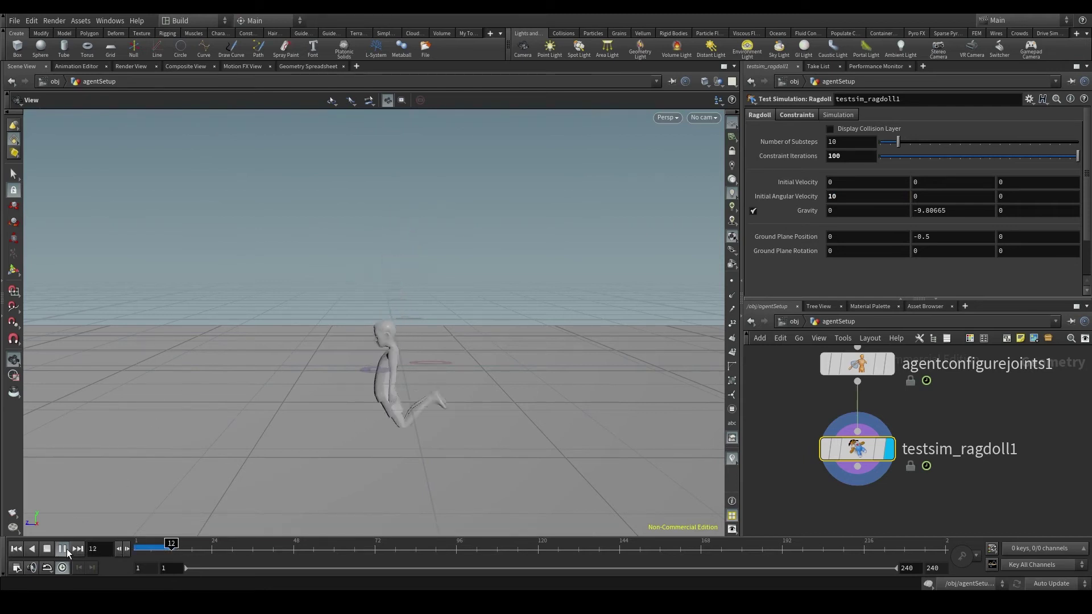
click(49, 548)
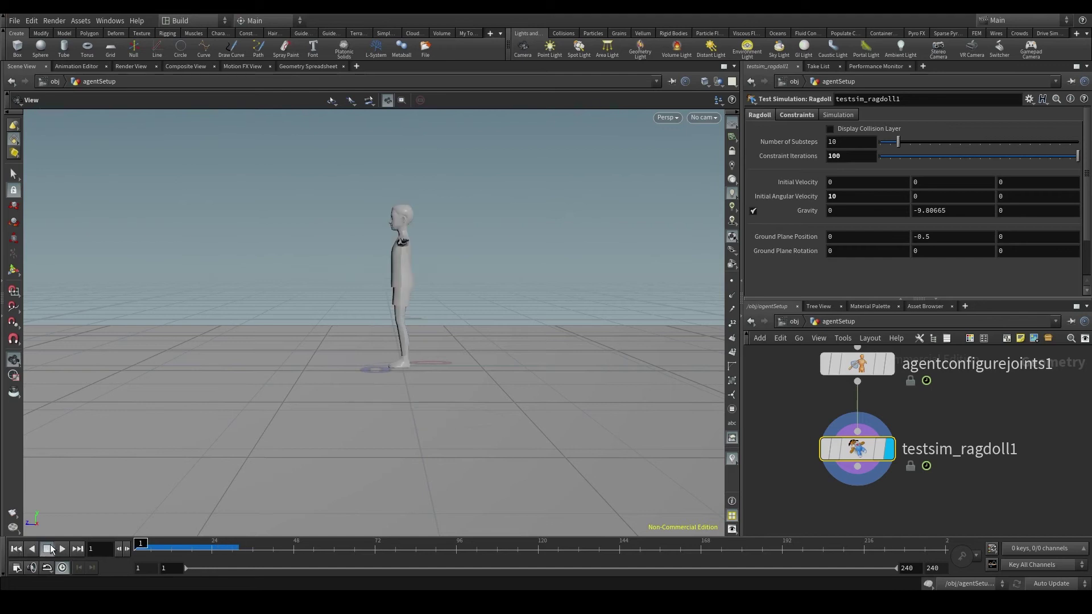
click(61, 549)
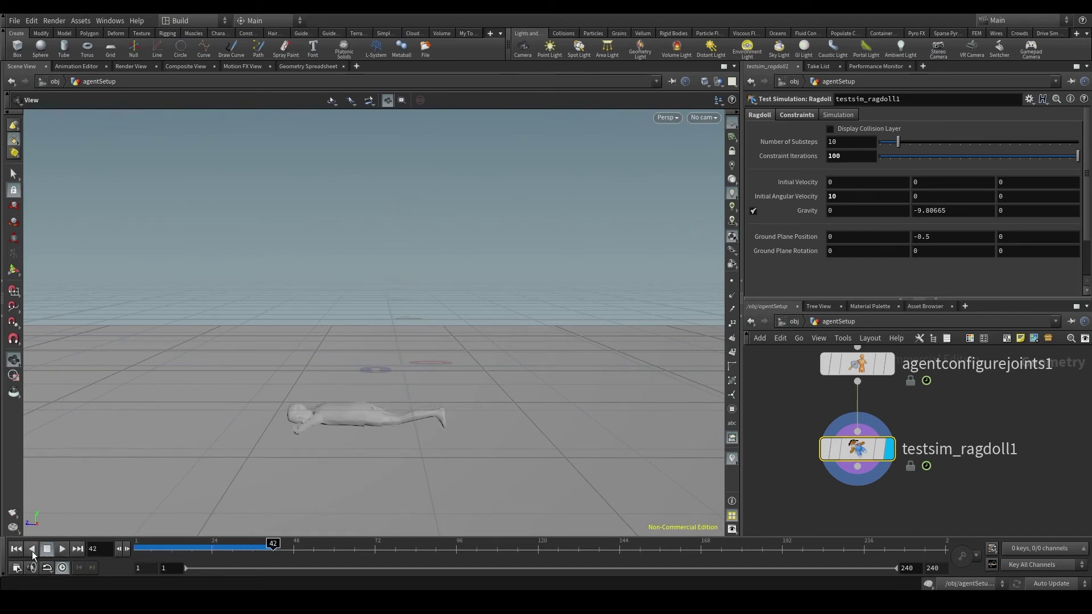
- From frame 1, set Initial Angular Velocity X to 100 and play the test while orbiting
click(47, 548)
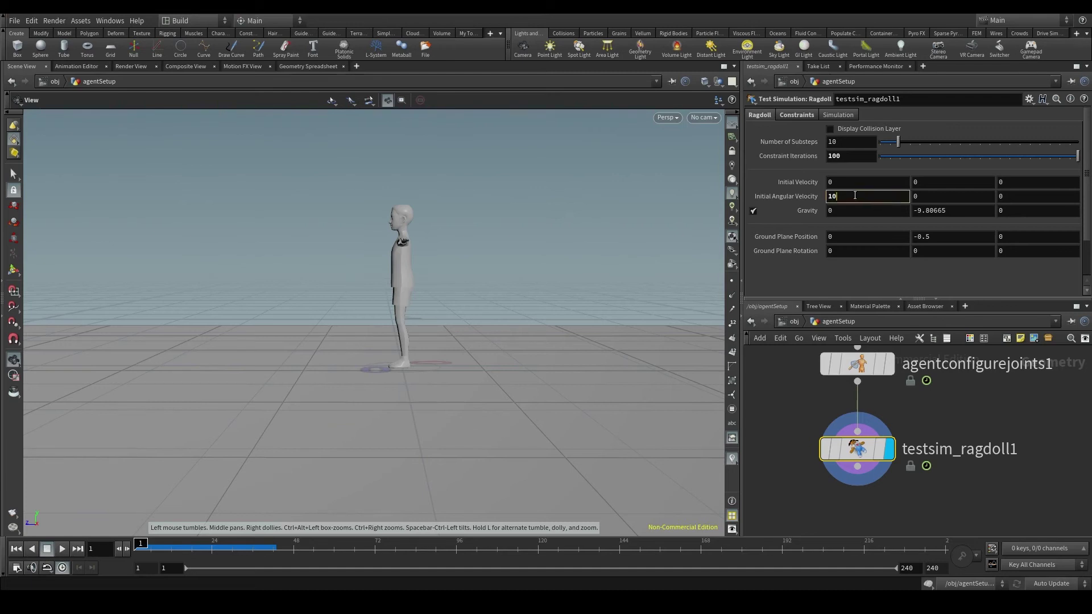
text(0)
key(Return)
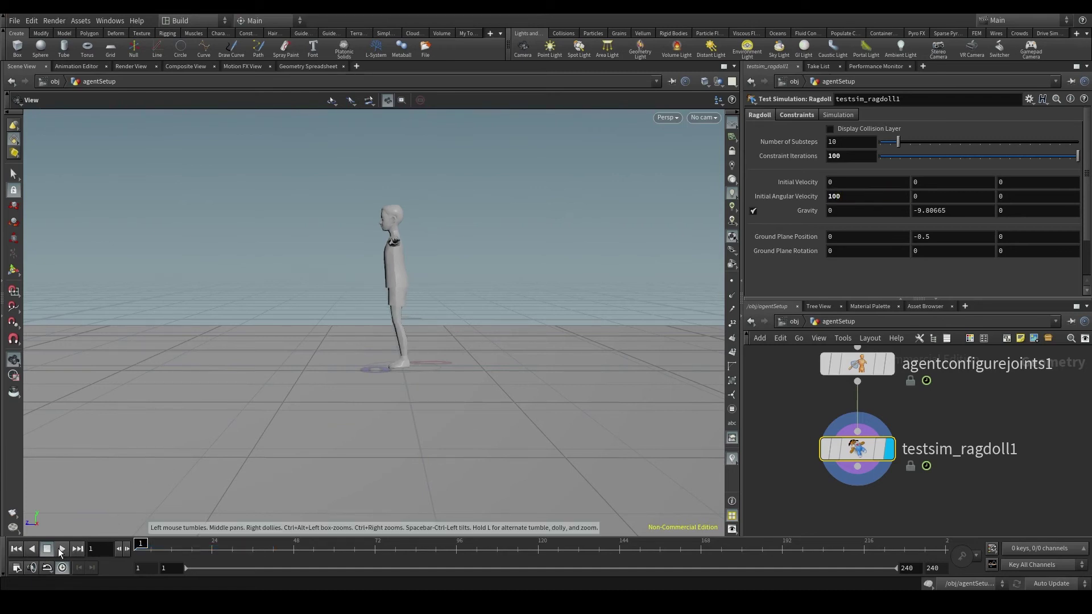
click(60, 549)
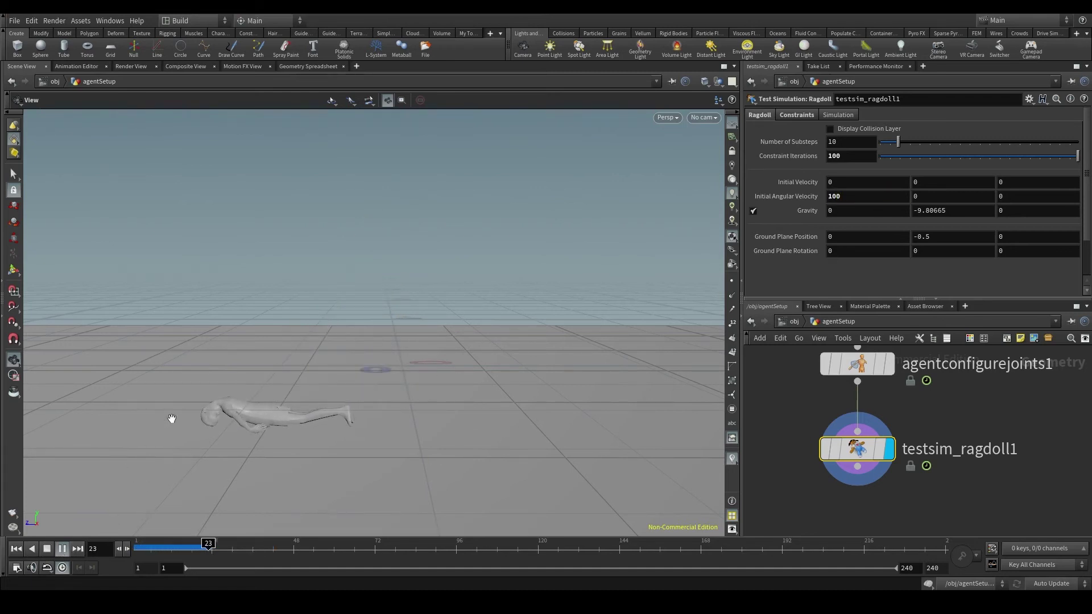
drag(172, 419, 84, 518)
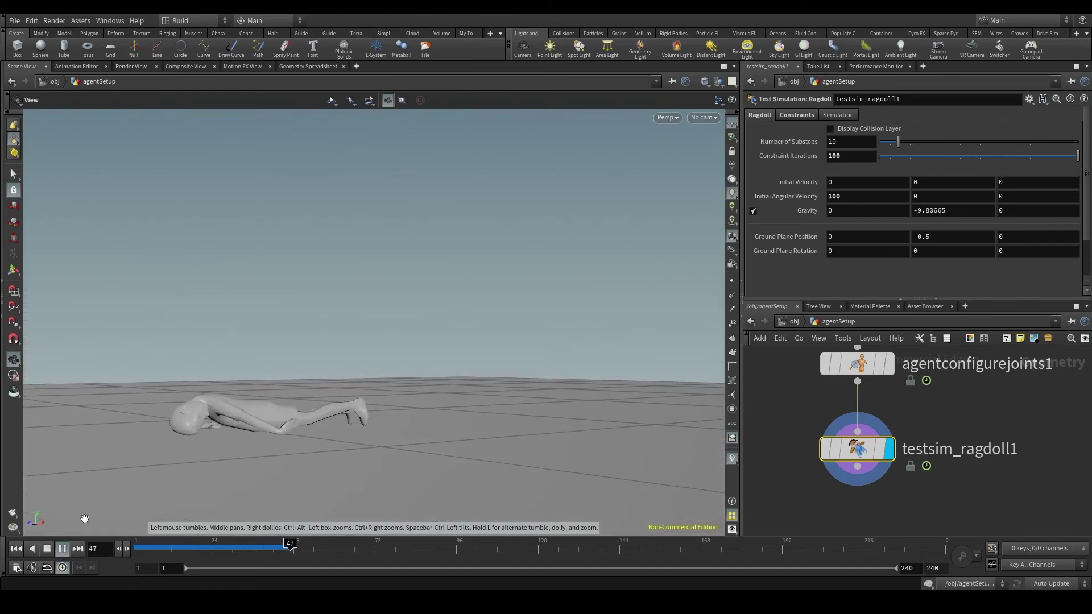
click(877, 198)
text(-100)
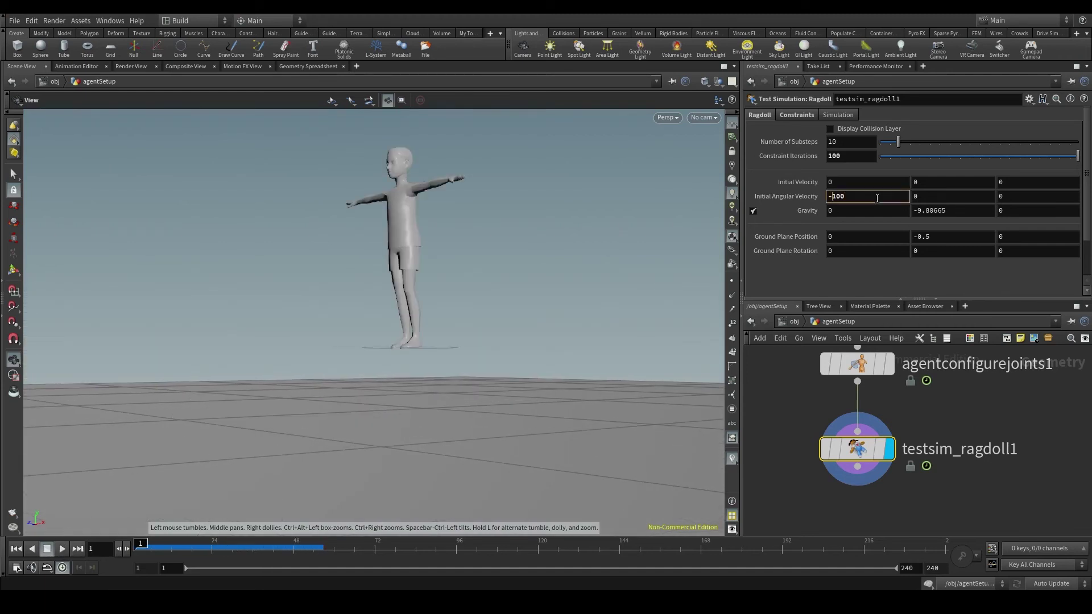
- Play the test with X angular velocity -100, then stop back at frame 1
mouse_move(553, 247)
mouse_down()
mouse_move(434, 282)
mouse_move(333, 292)
mouse_move(344, 286)
mouse_up()
click(62, 549)
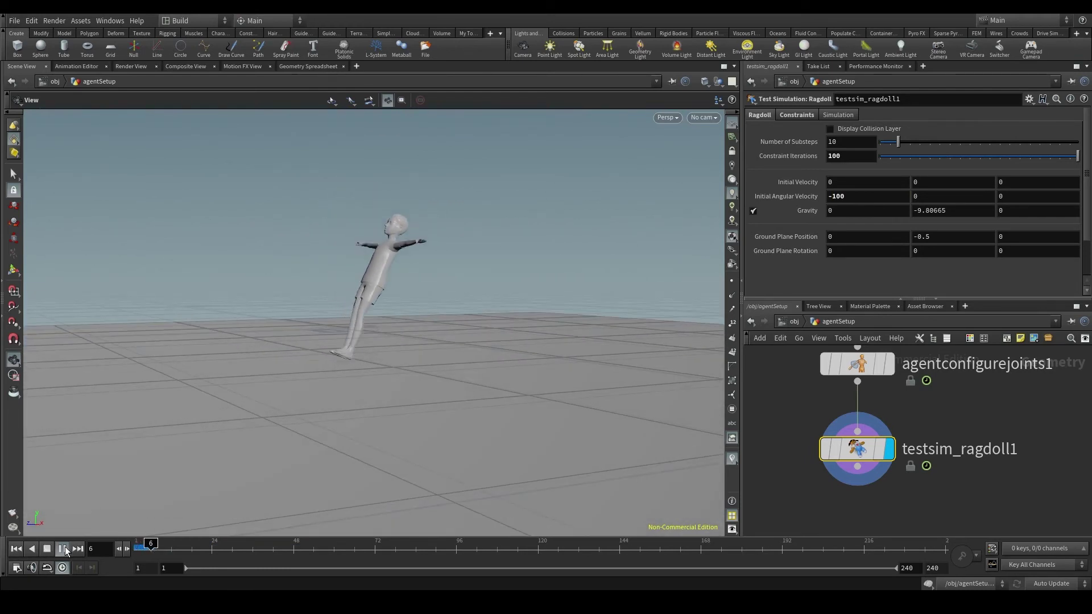
key(ctrl+Up)
- Change Initial Angular Velocity X to -400 and orbit around the upright child
mouse_move(495, 336)
mouse_down()
mouse_move(333, 261)
mouse_move(371, 256)
mouse_up()
middle_drag(370, 257, 427, 258)
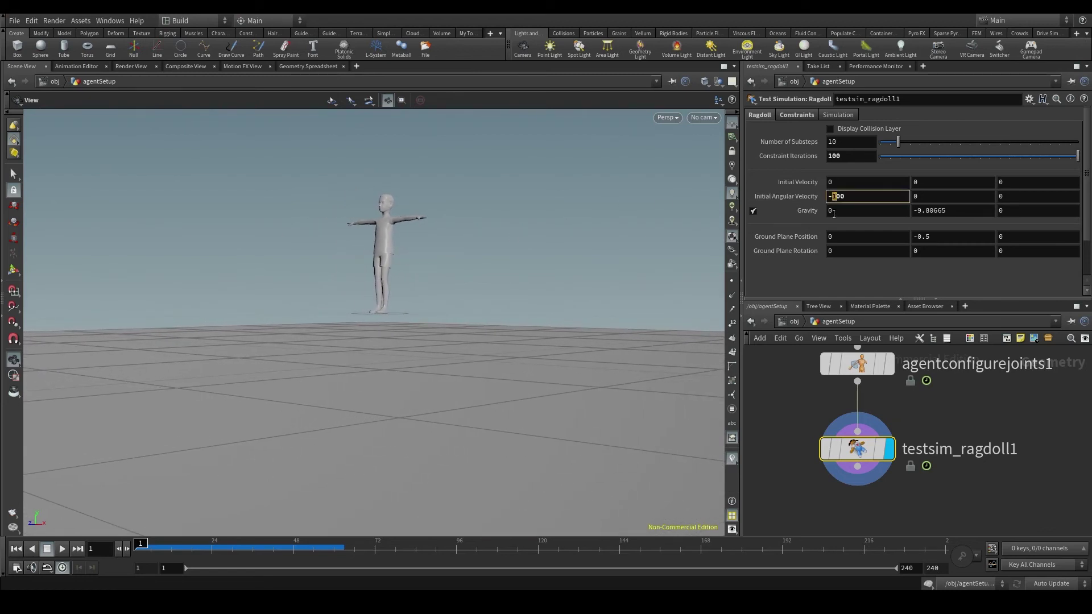
key(Return)
mouse_move(420, 269)
middle_down()
mouse_move(365, 261)
mouse_move(415, 261)
mouse_move(231, 296)
middle_up()
mouse_move(230, 296)
mouse_down()
mouse_move(310, 316)
mouse_move(377, 312)
mouse_move(332, 297)
mouse_move(334, 319)
mouse_move(298, 257)
mouse_up()
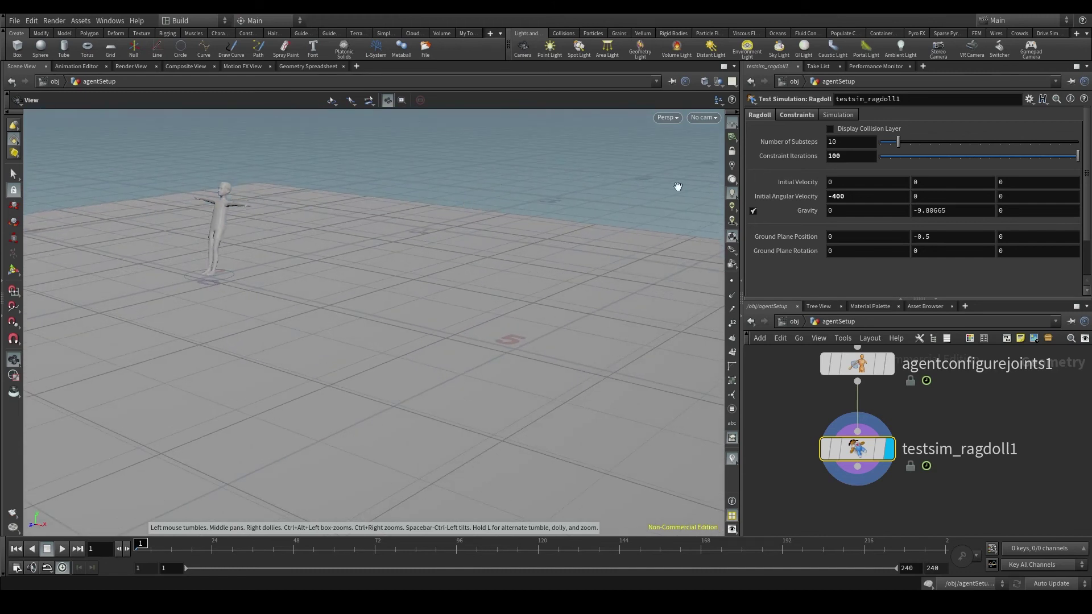
drag(570, 310, 470, 296)
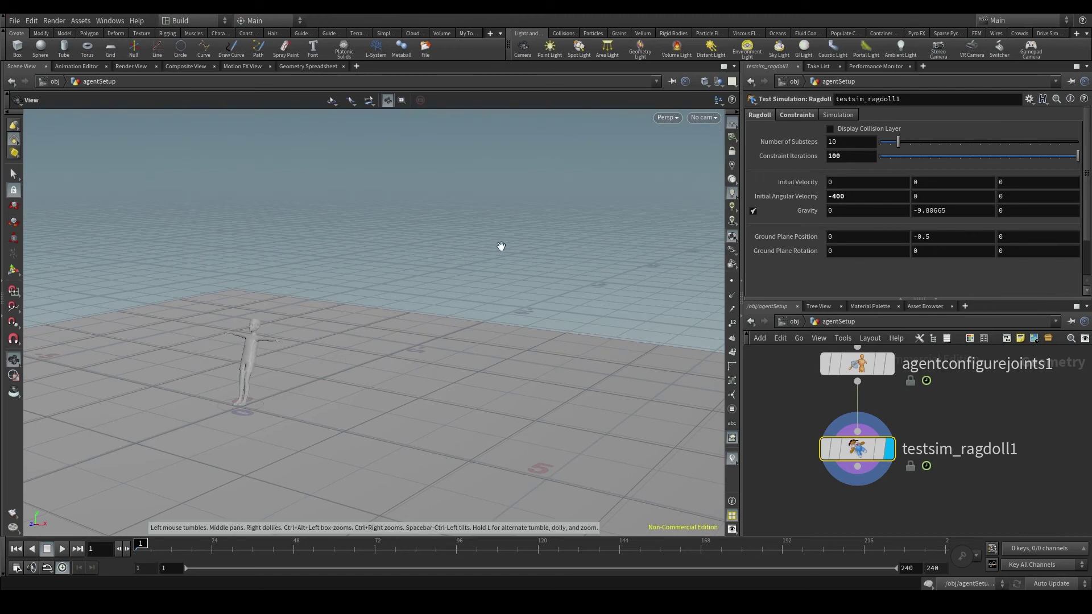
- Hide the numbered reference grid and play the -400 spin test
click(733, 125)
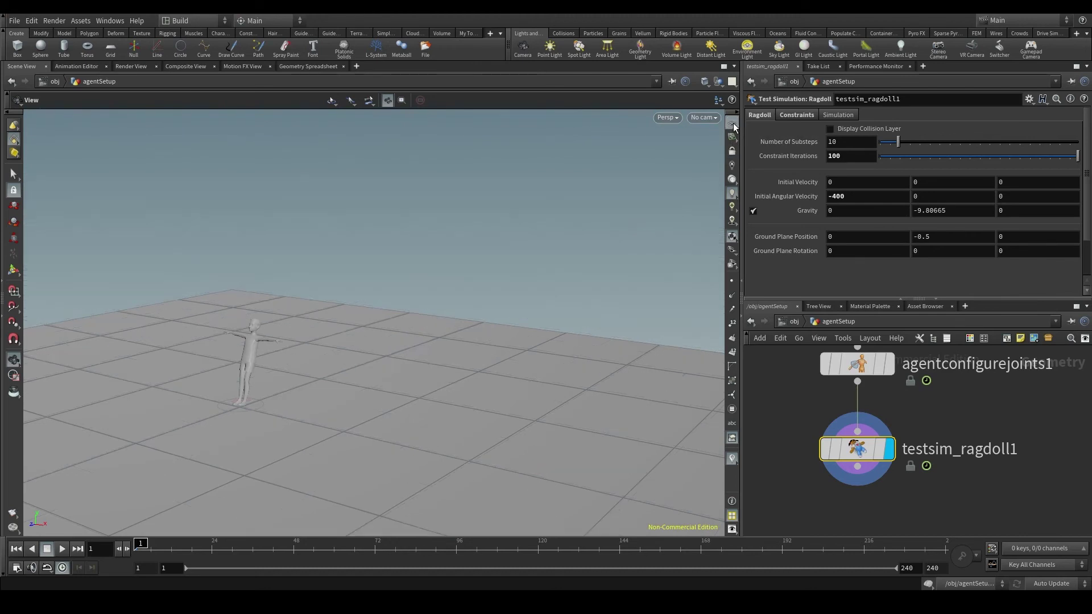
drag(273, 422, 312, 350)
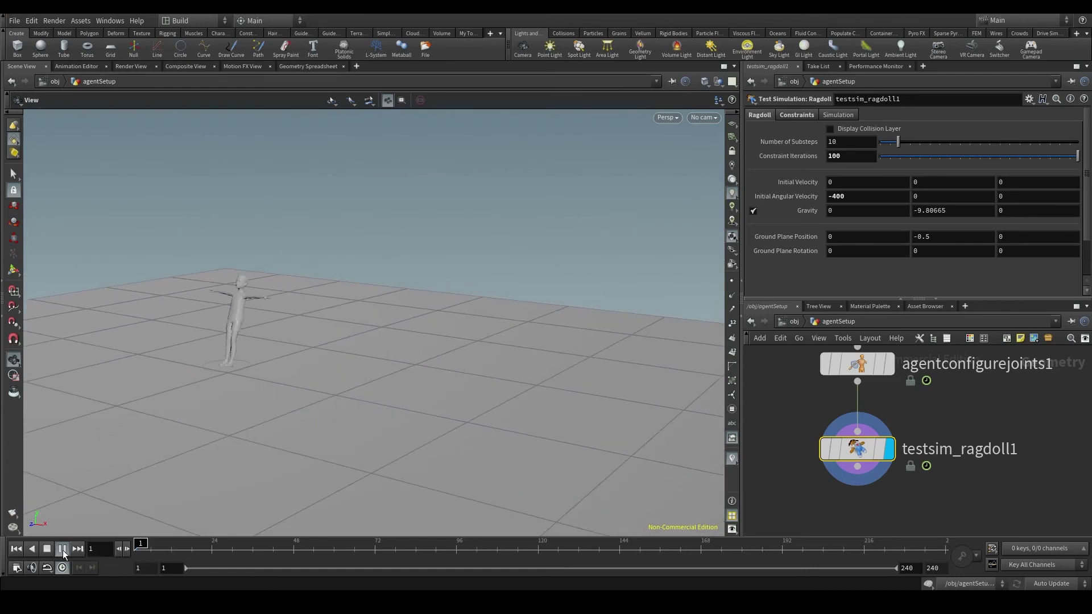
click(62, 549)
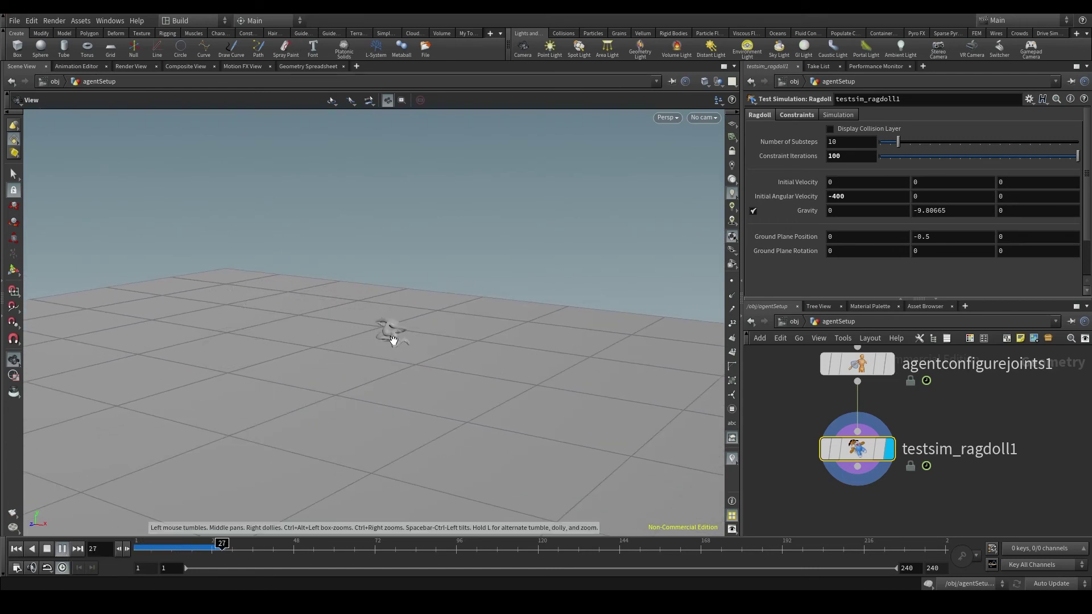
scroll(394, 340, up, 3)
scroll(395, 343, up, 3)
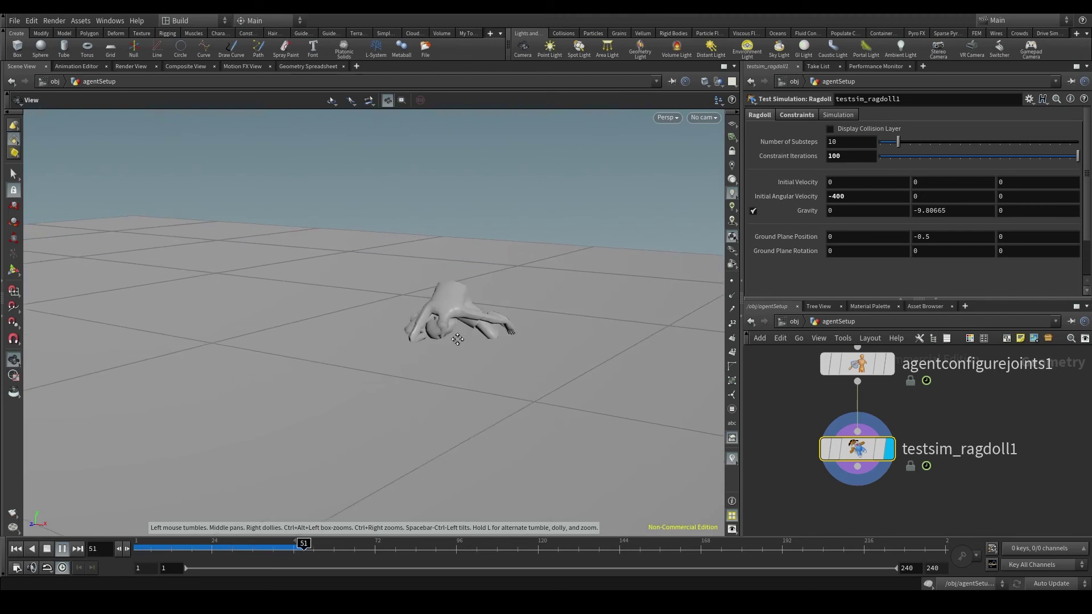
- Replay from frame 1, stop once the child lies crumpled, and zoom in close
click(16, 549)
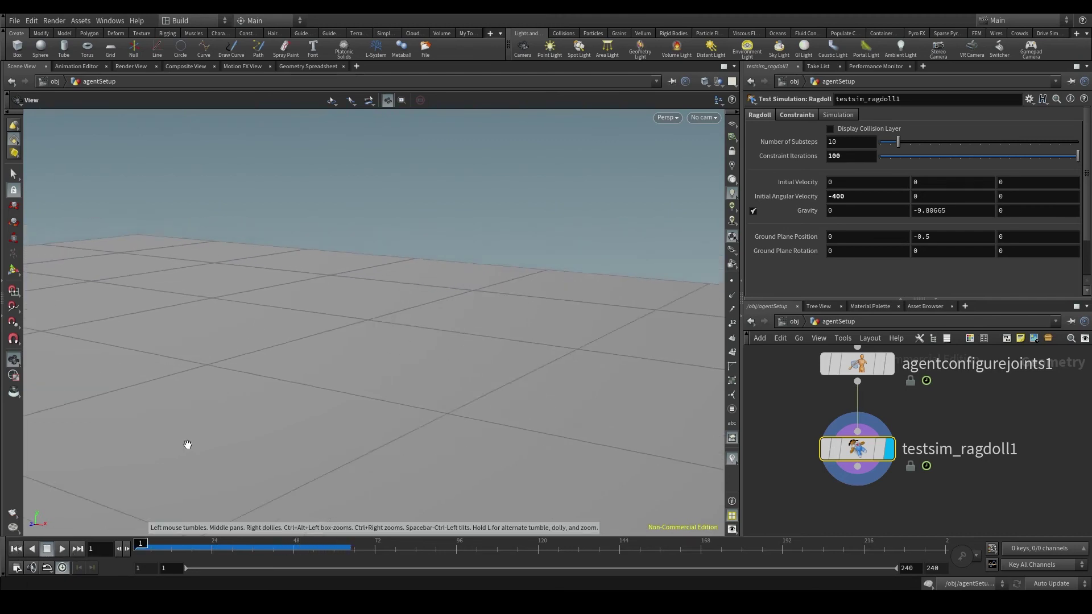
click(62, 549)
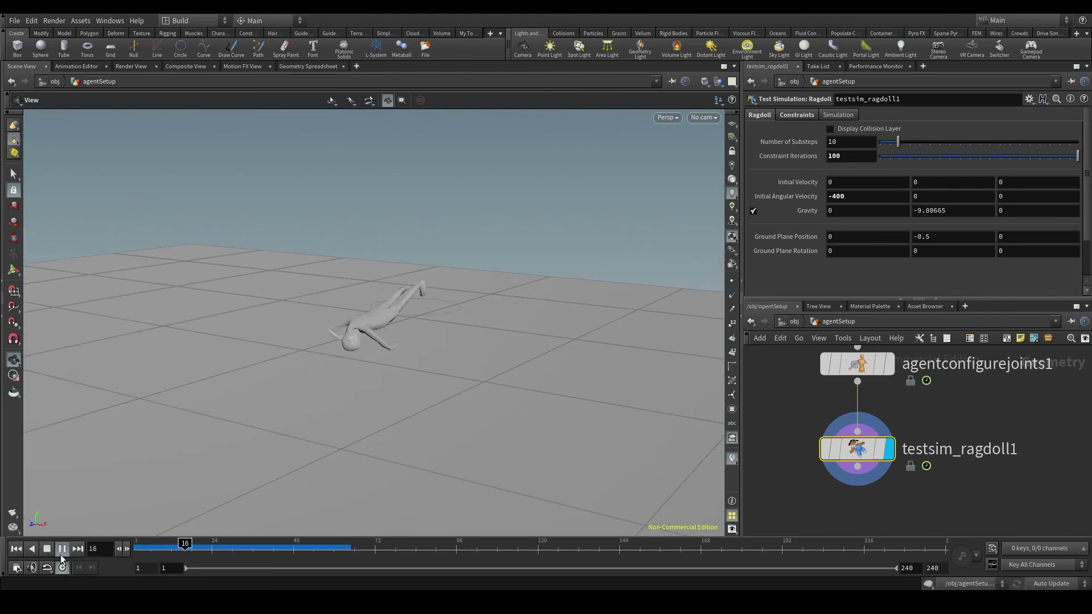
click(60, 555)
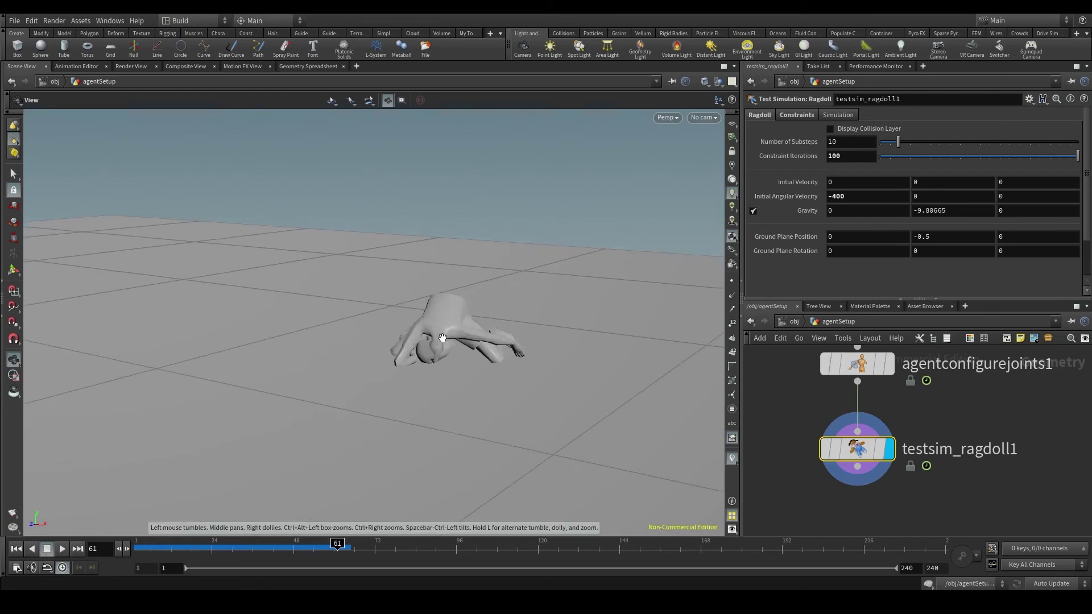
scroll(444, 335, up, 5)
mouse_move(512, 344)
mouse_down()
mouse_move(649, 342)
mouse_move(294, 334)
mouse_up()
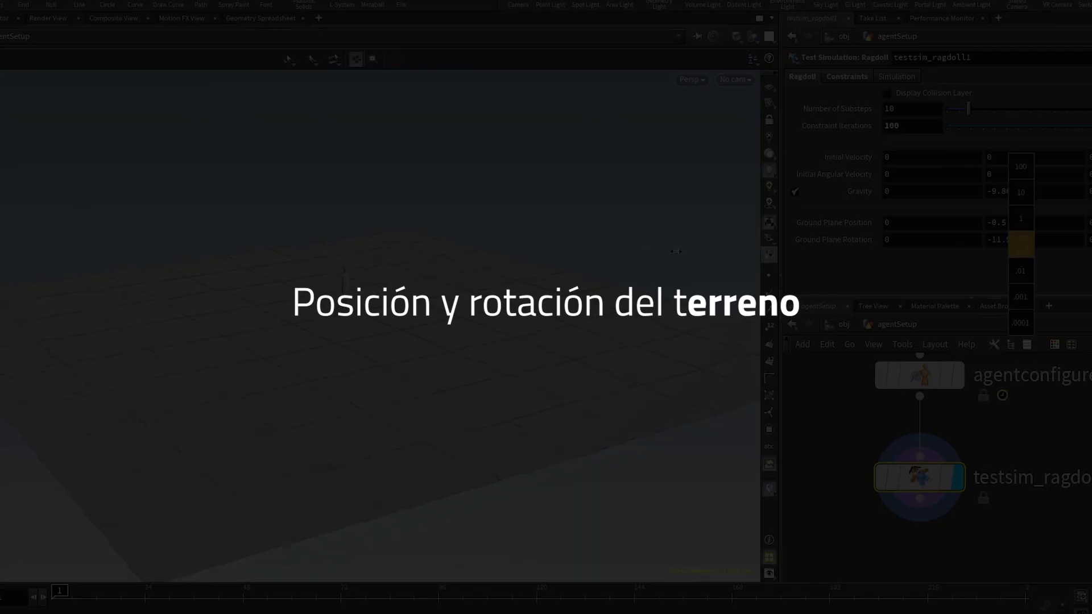
- Drag the Ground Plane Rotation value back to 0
middle_drag(1021, 244, 1050, 245)
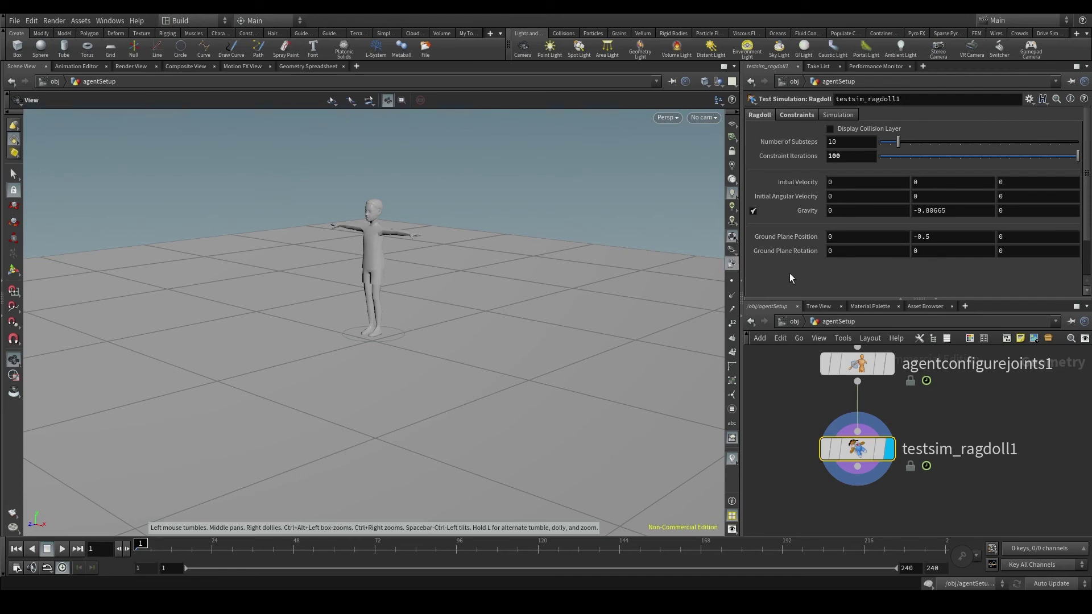
scroll(429, 377, down, 3)
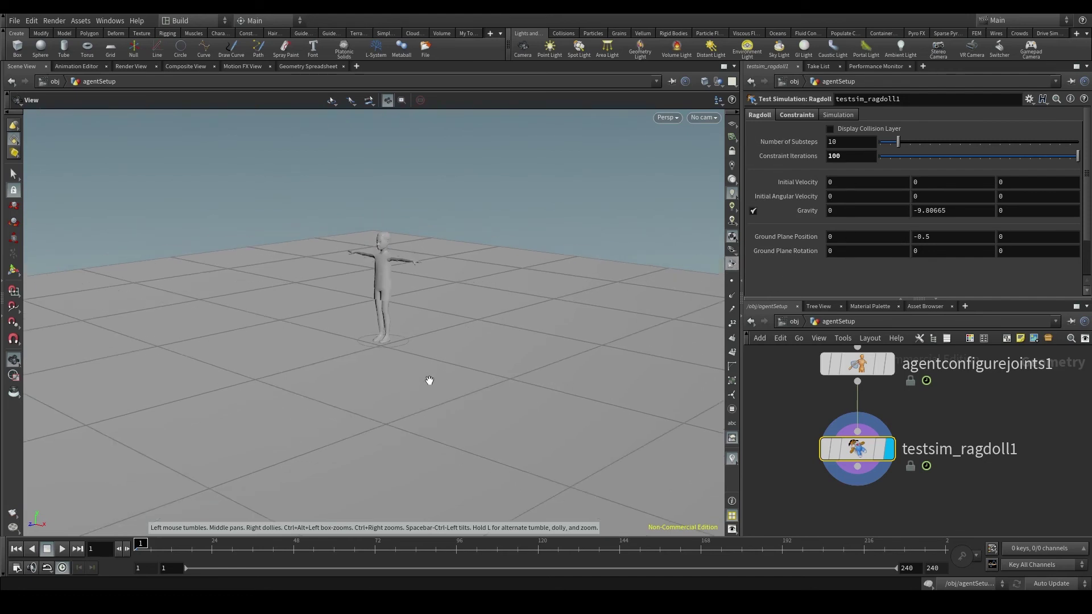
mouse_move(429, 377)
mouse_down()
mouse_move(511, 413)
mouse_move(434, 317)
mouse_up()
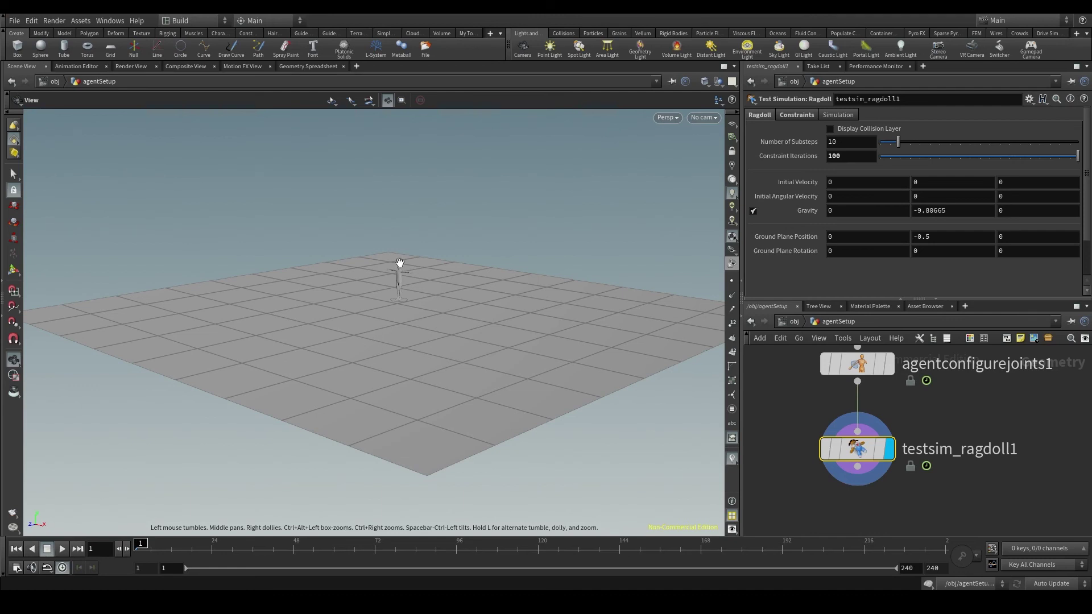
mouse_move(419, 332)
mouse_down()
mouse_move(503, 336)
mouse_move(546, 272)
mouse_up()
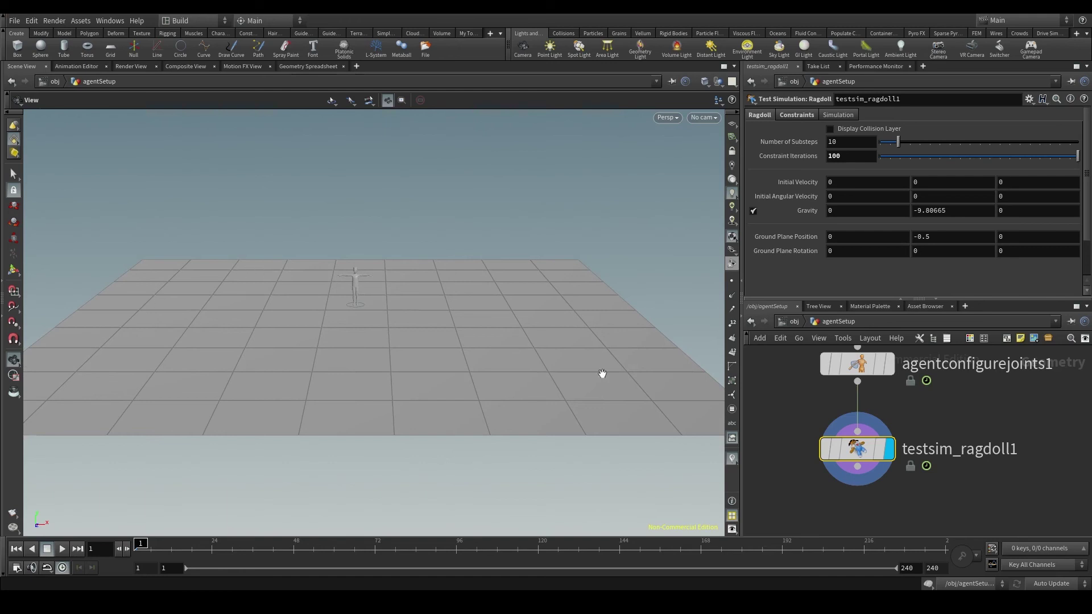
mouse_move(355, 358)
mouse_down()
mouse_move(361, 366)
mouse_move(452, 325)
mouse_up()
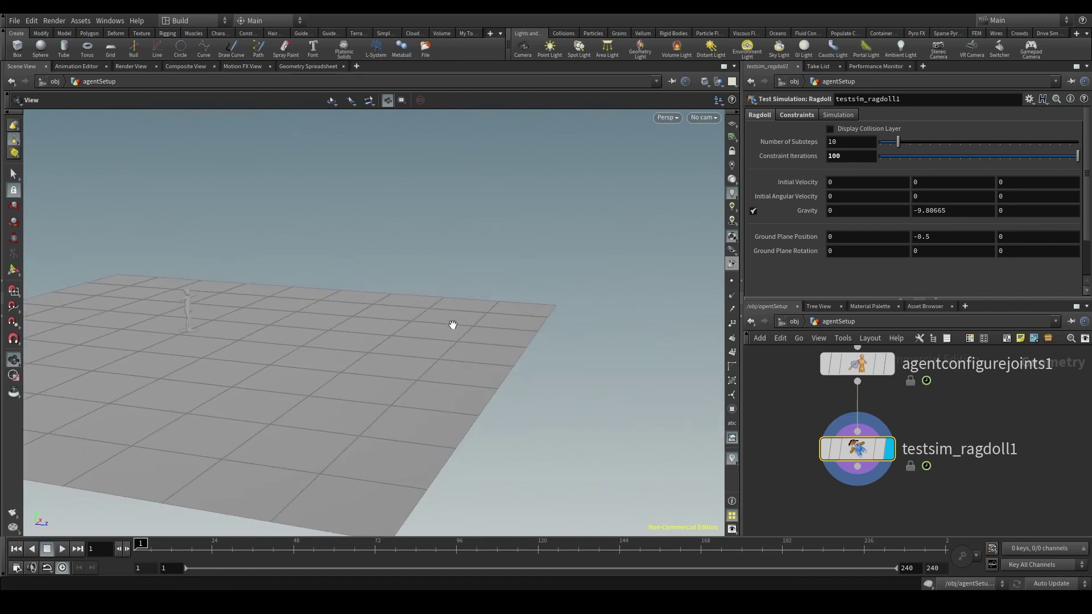
mouse_move(693, 131)
mouse_down()
mouse_move(512, 238)
mouse_move(345, 302)
mouse_move(378, 288)
mouse_move(421, 364)
mouse_move(471, 342)
mouse_up()
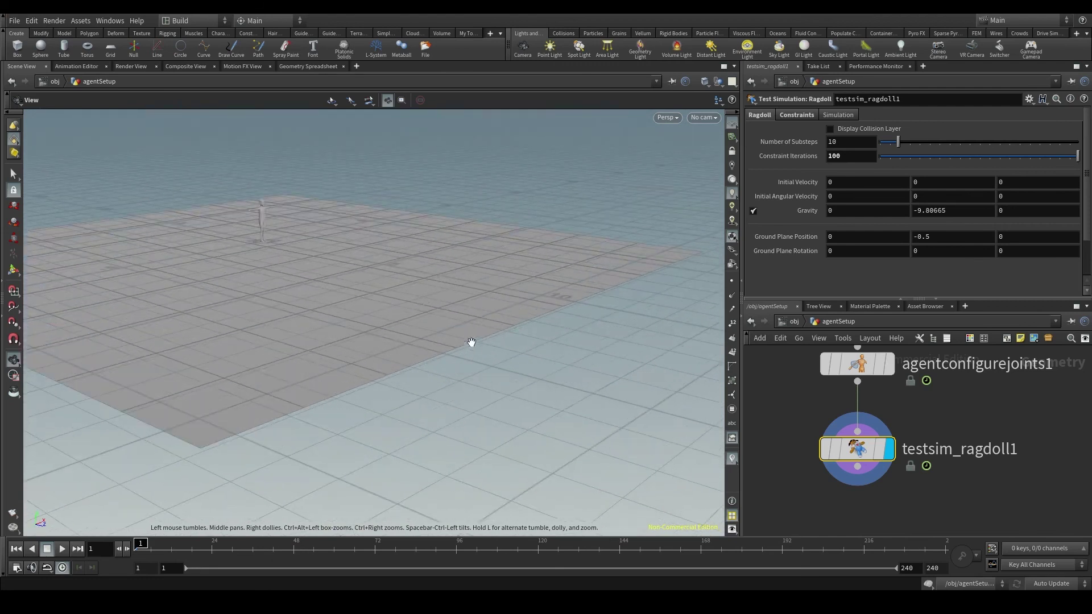
click(732, 124)
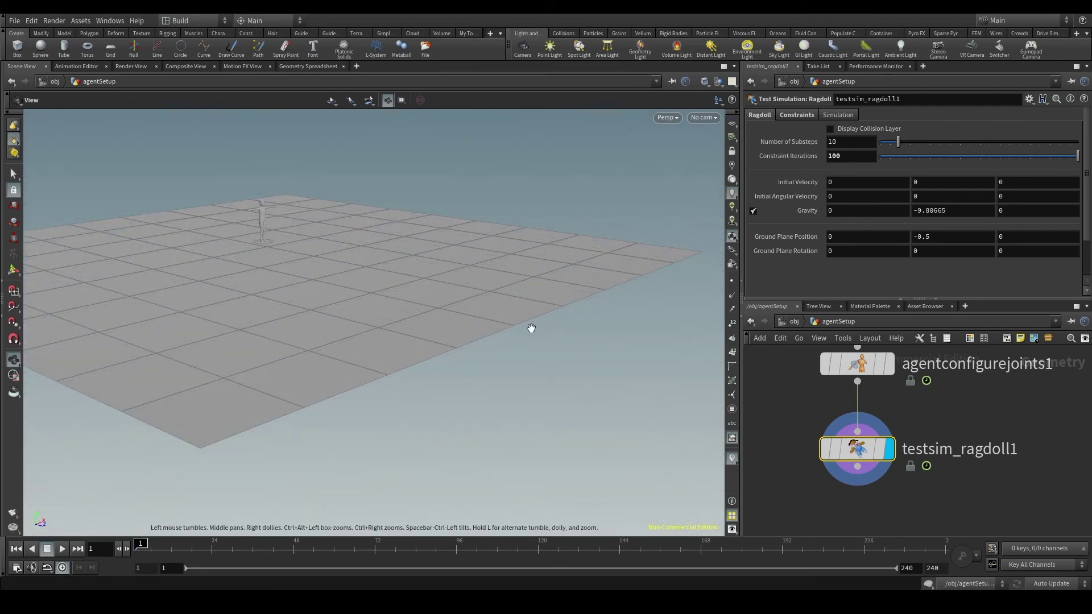
drag(309, 263, 411, 249)
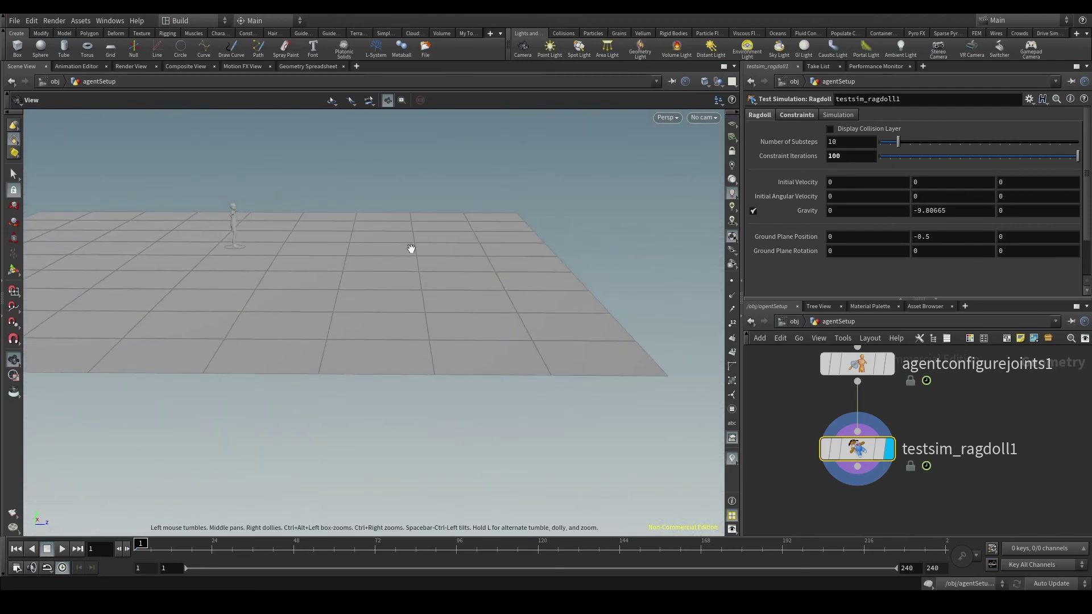
mouse_move(515, 264)
mouse_down()
mouse_move(402, 273)
mouse_move(455, 250)
mouse_up()
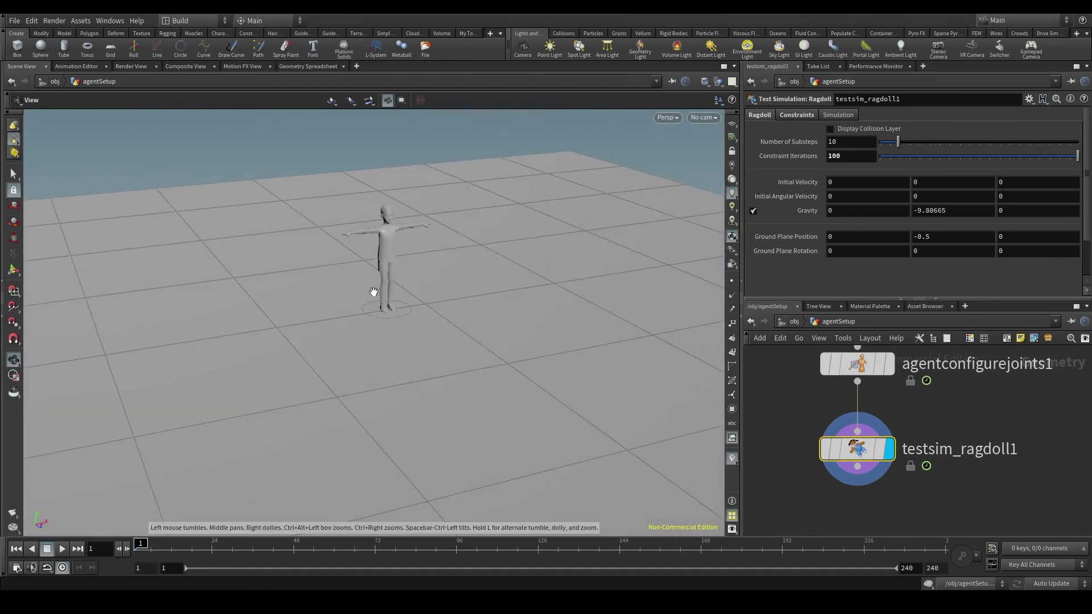
mouse_move(378, 293)
mouse_down()
mouse_move(304, 261)
mouse_move(333, 257)
mouse_move(373, 273)
mouse_up()
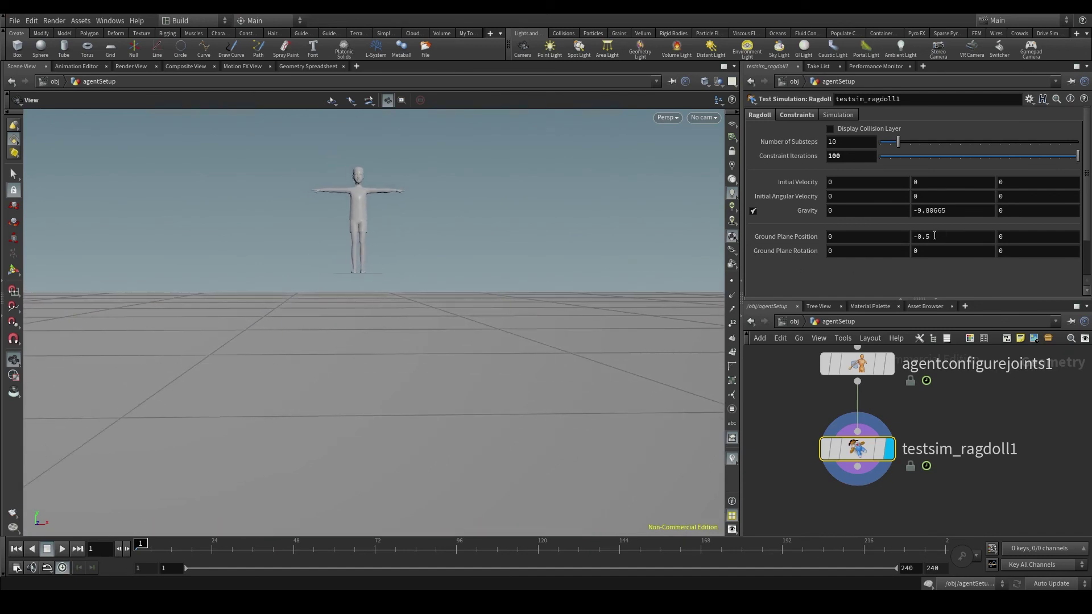
scroll(359, 281, up, 1)
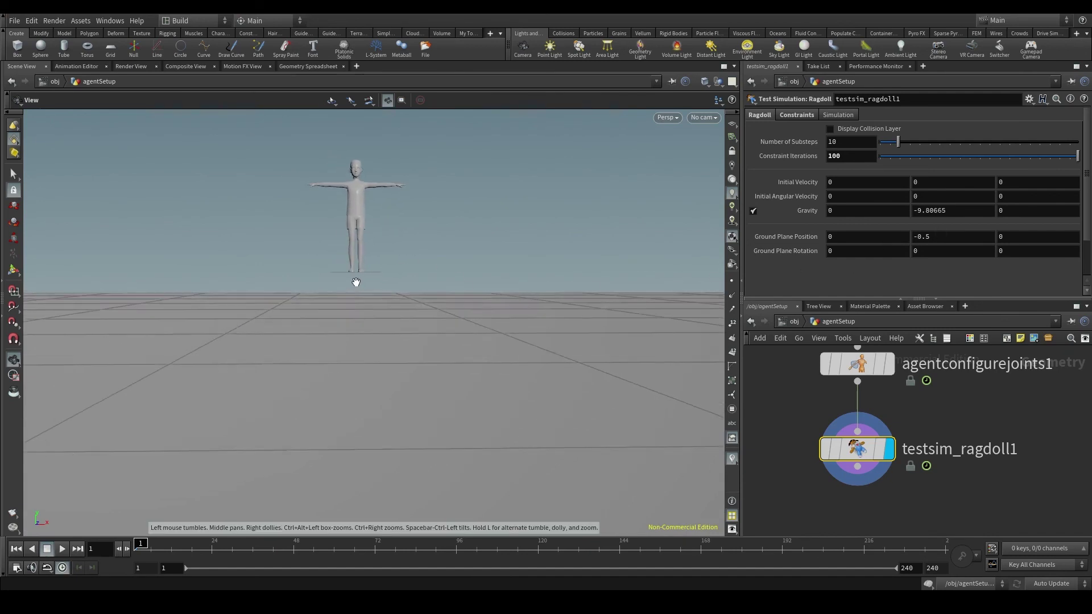
scroll(356, 281, up, 3)
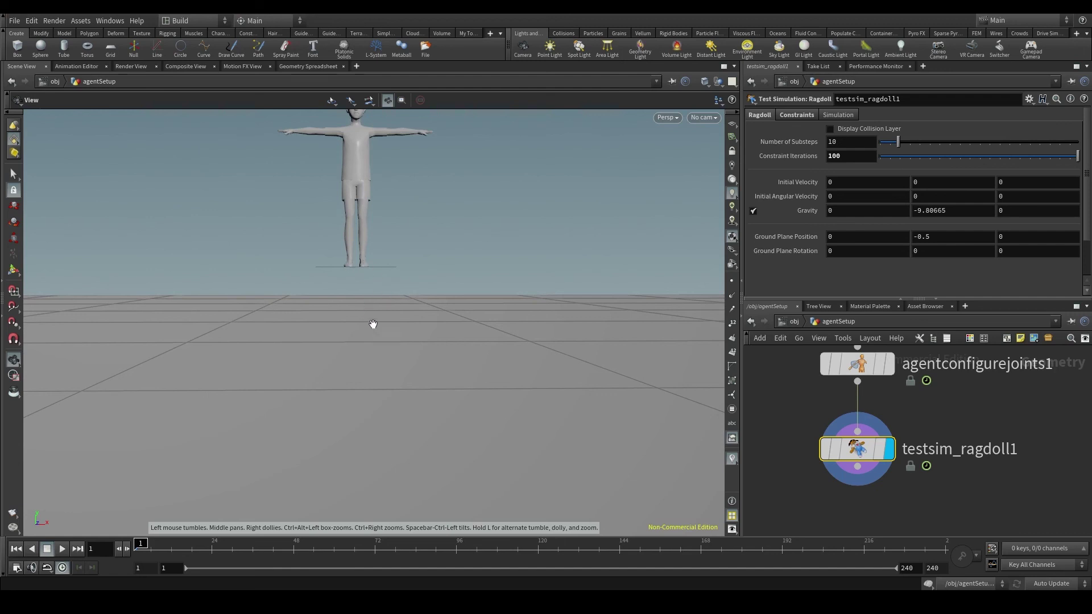
click(64, 550)
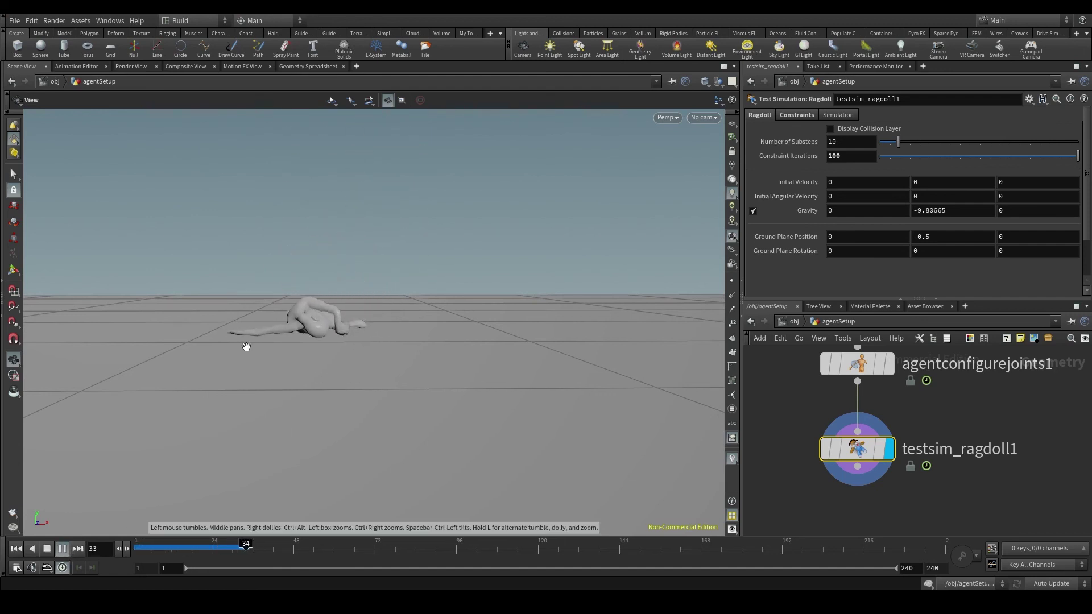
click(61, 550)
click(16, 548)
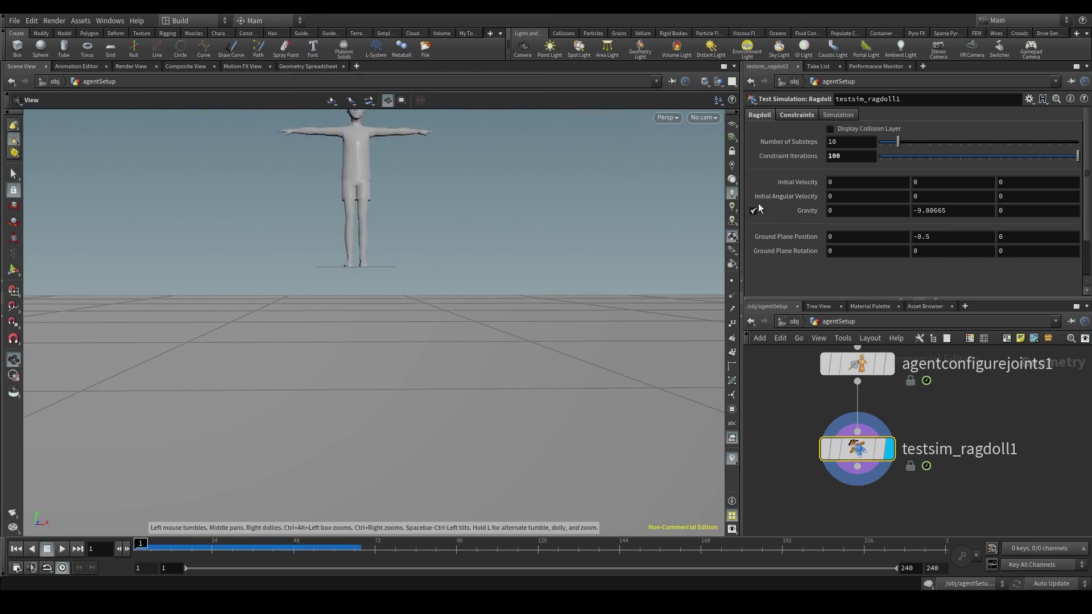
mouse_move(927, 236)
middle_down()
mouse_move(960, 235)
mouse_move(740, 272)
middle_up()
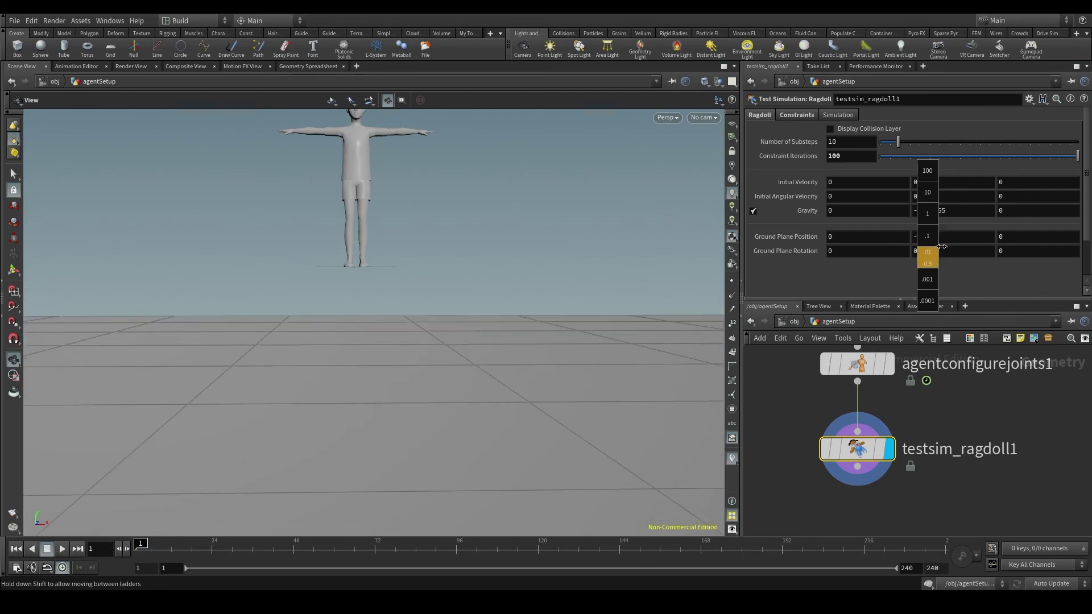
key(ctrl+z)
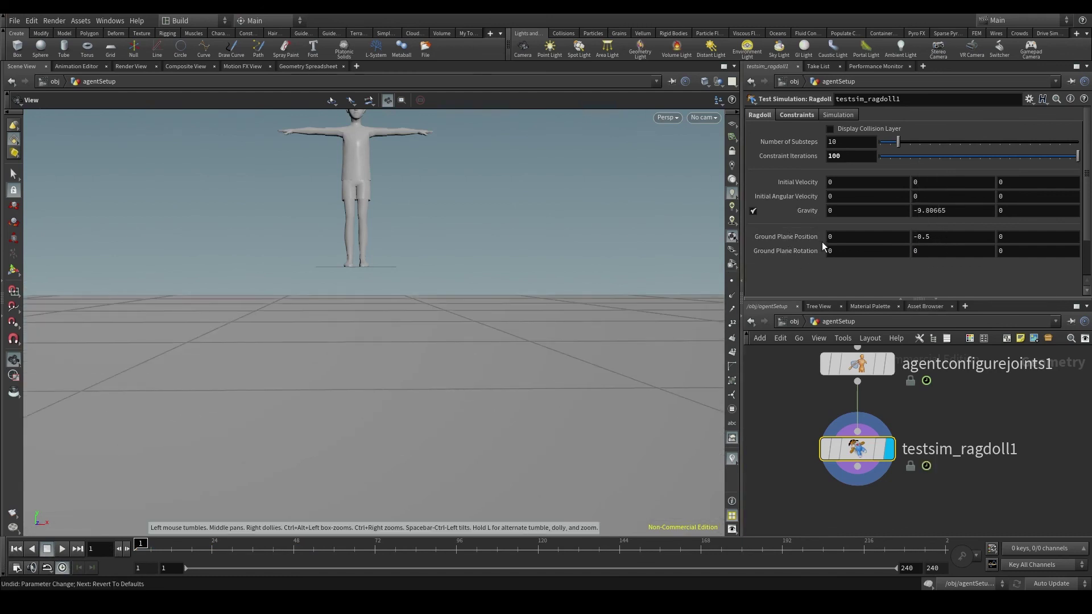
key(h)
right_drag(406, 332, 384, 293)
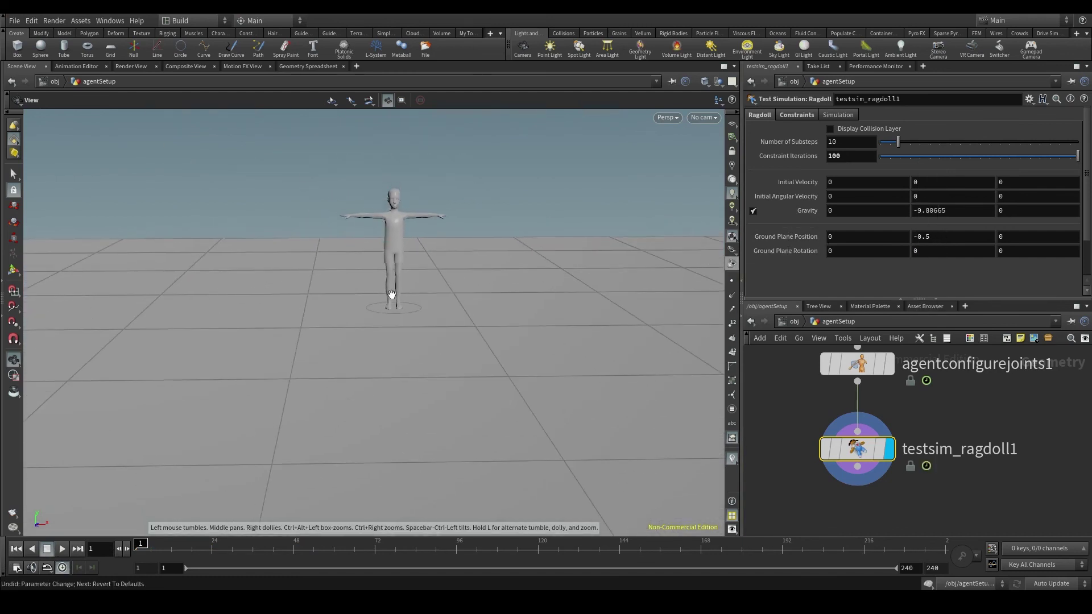
mouse_move(383, 293)
mouse_down()
mouse_move(430, 308)
mouse_move(402, 360)
mouse_up()
middle_drag(865, 251, 865, 250)
middle_drag(938, 251, 938, 251)
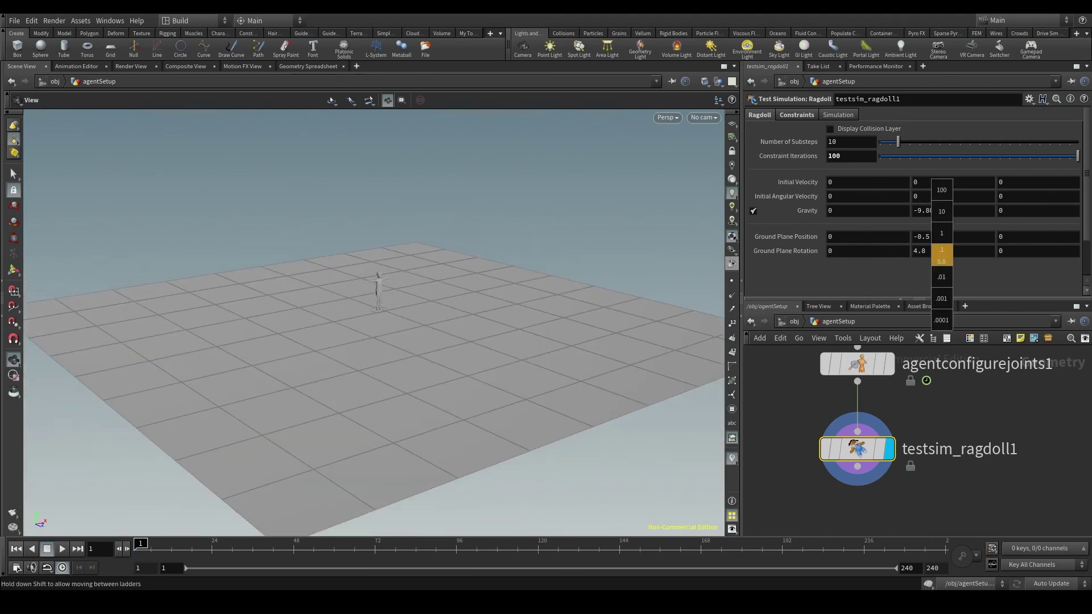
mouse_move(1015, 250)
middle_down()
mouse_move(731, 253)
mouse_move(466, 301)
middle_up()
key(ctrl+z)
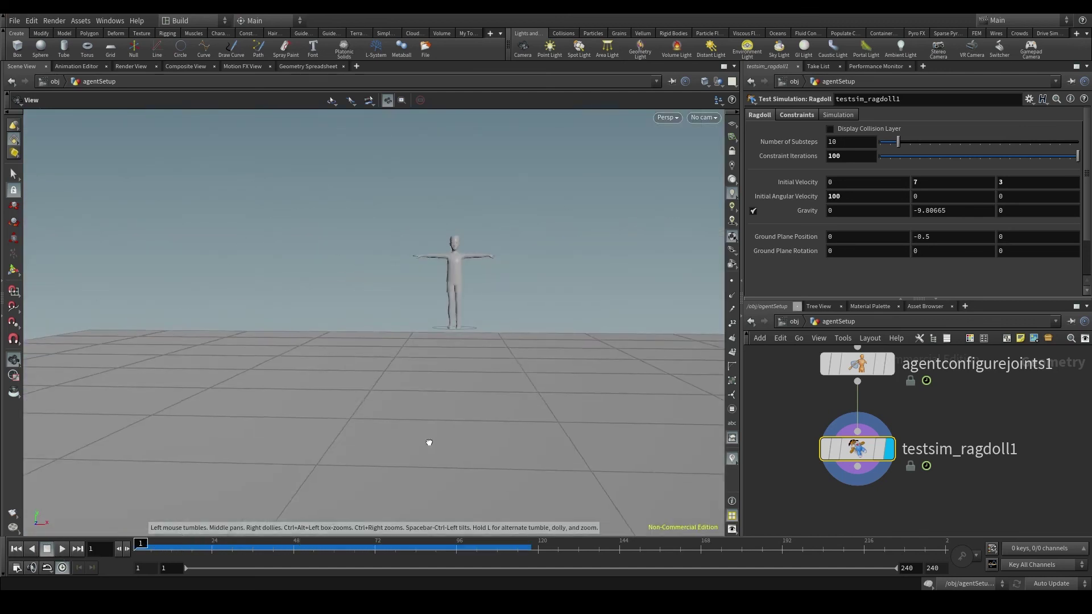
- Play the child ragdoll launch at velocity 0, 7, 3, then rewind and replay it
click(68, 546)
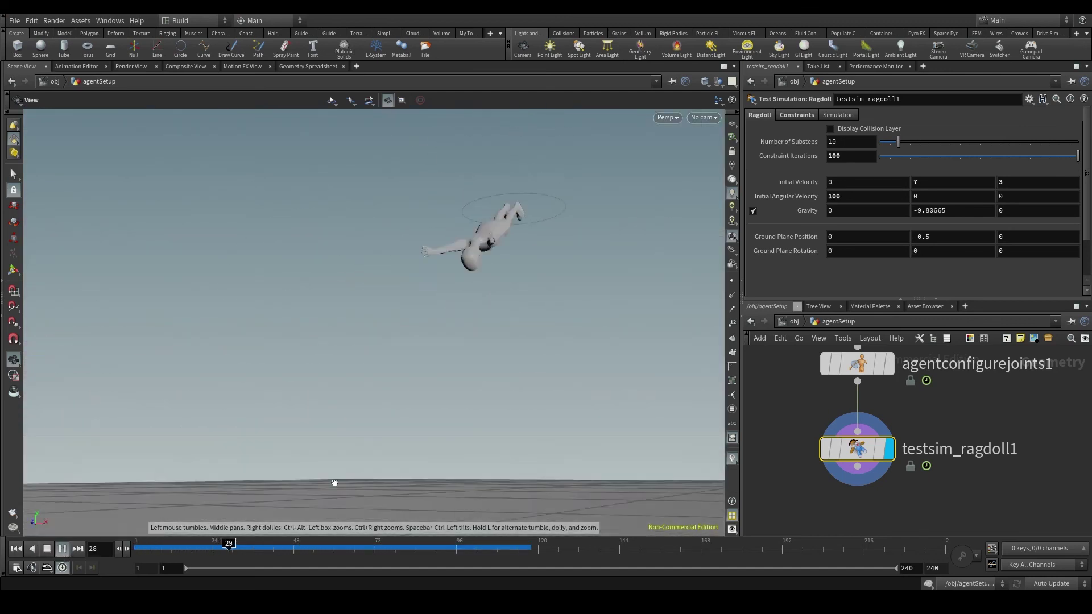
drag(358, 526, 398, 432)
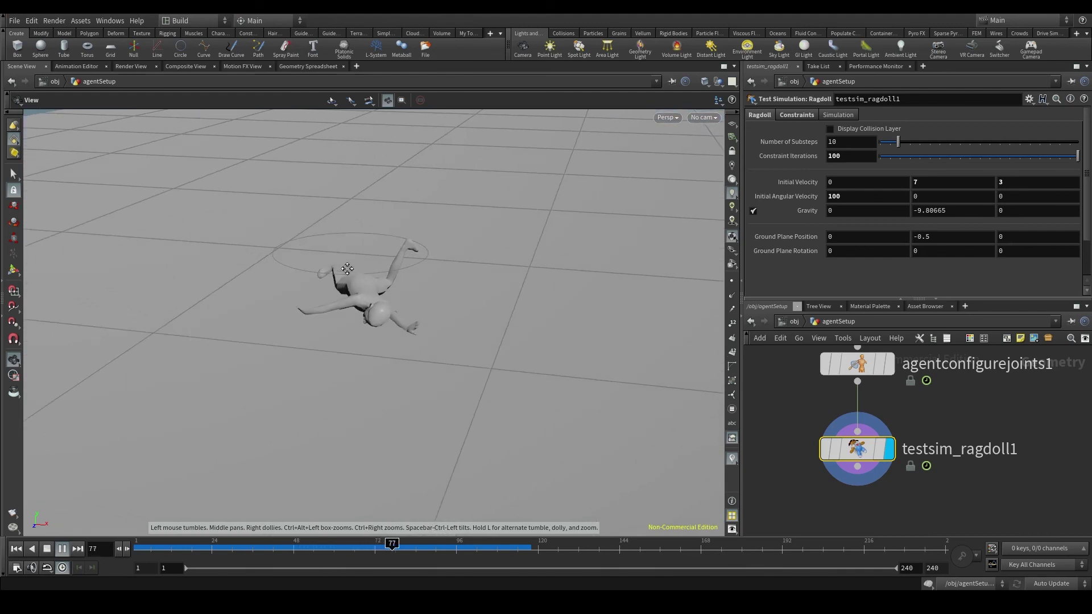
click(47, 549)
mouse_move(370, 254)
mouse_down()
mouse_move(404, 301)
mouse_move(82, 543)
mouse_up()
click(63, 548)
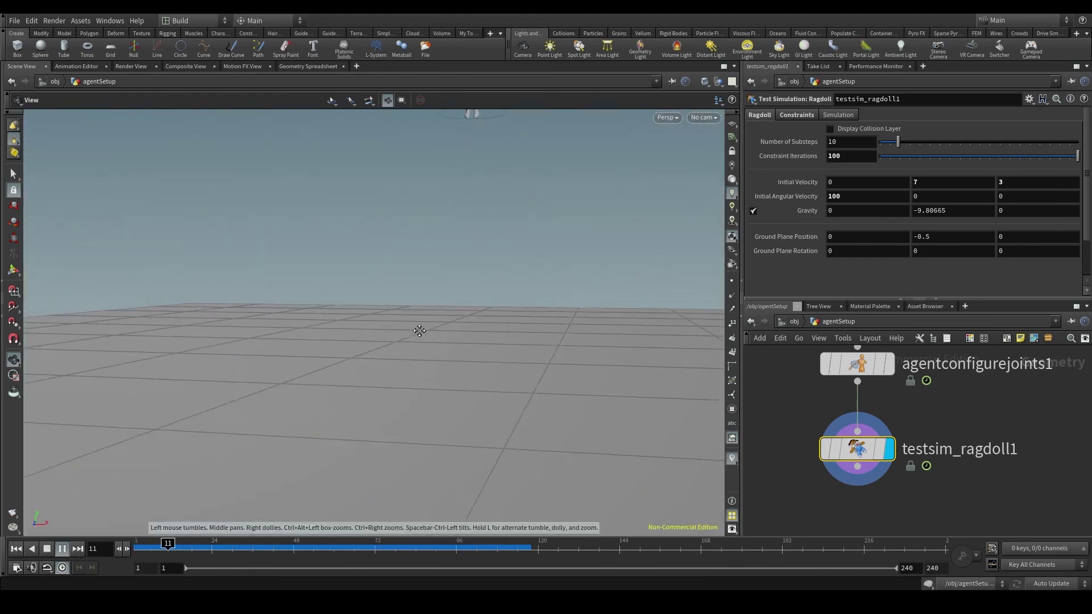